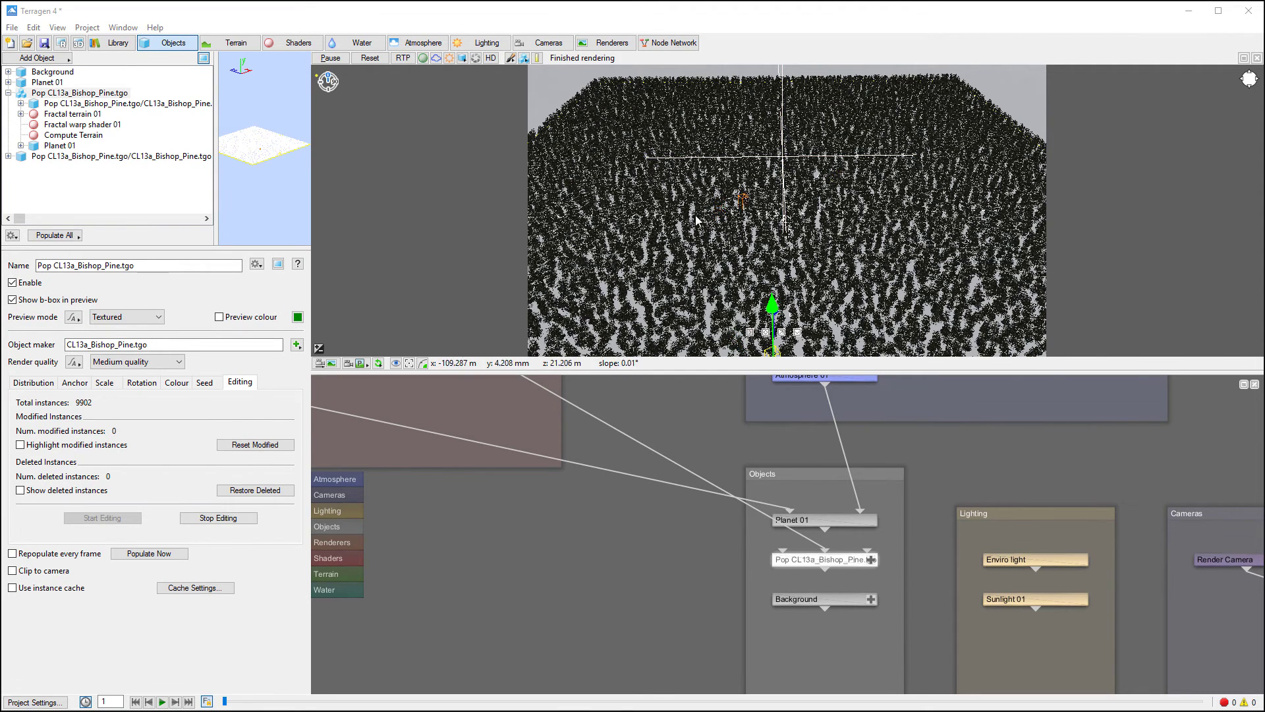
Create a new painted shader, Painted shader 01, for the Bishop Pine population.
drag(743, 200, 722, 275)
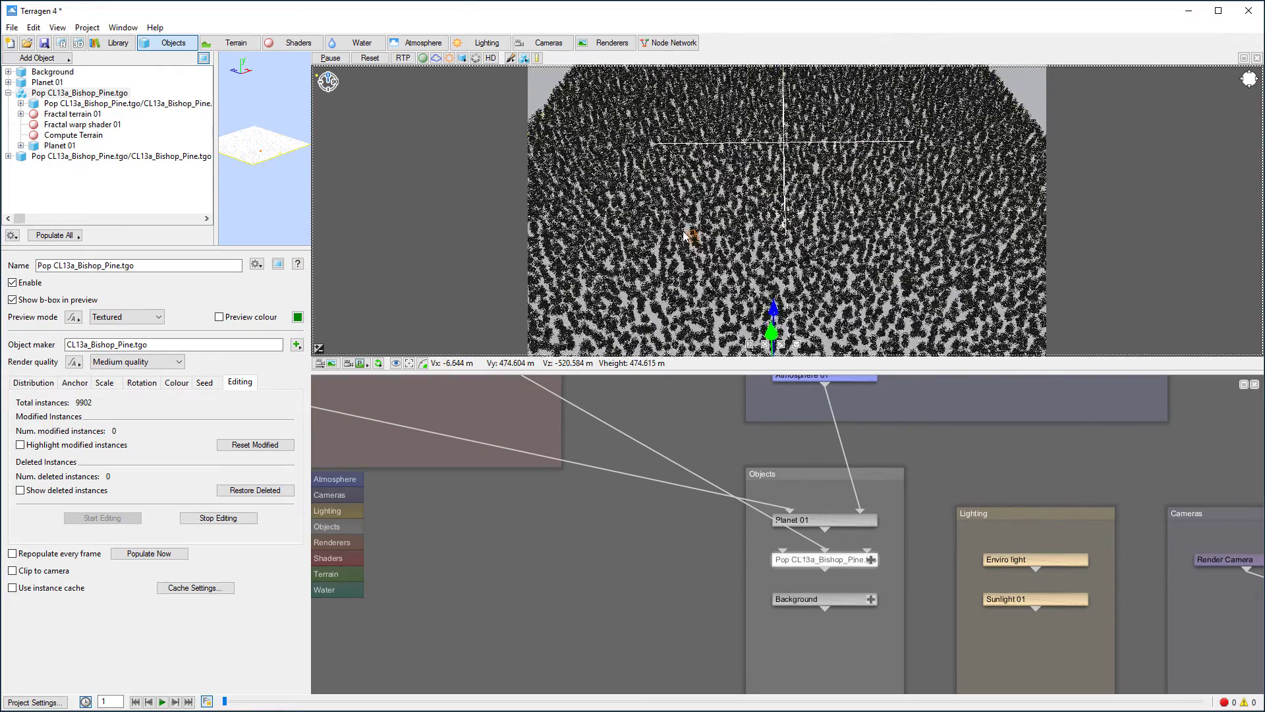
click(511, 59)
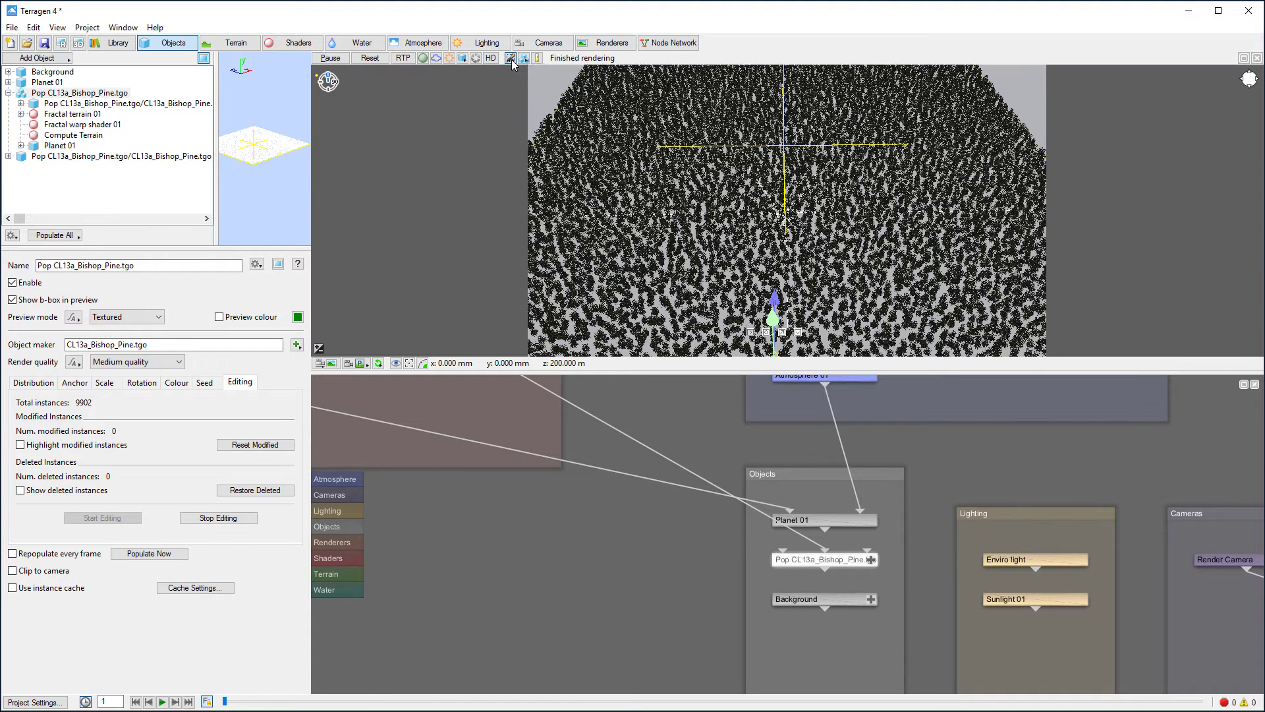
mouse_move(571, 61)
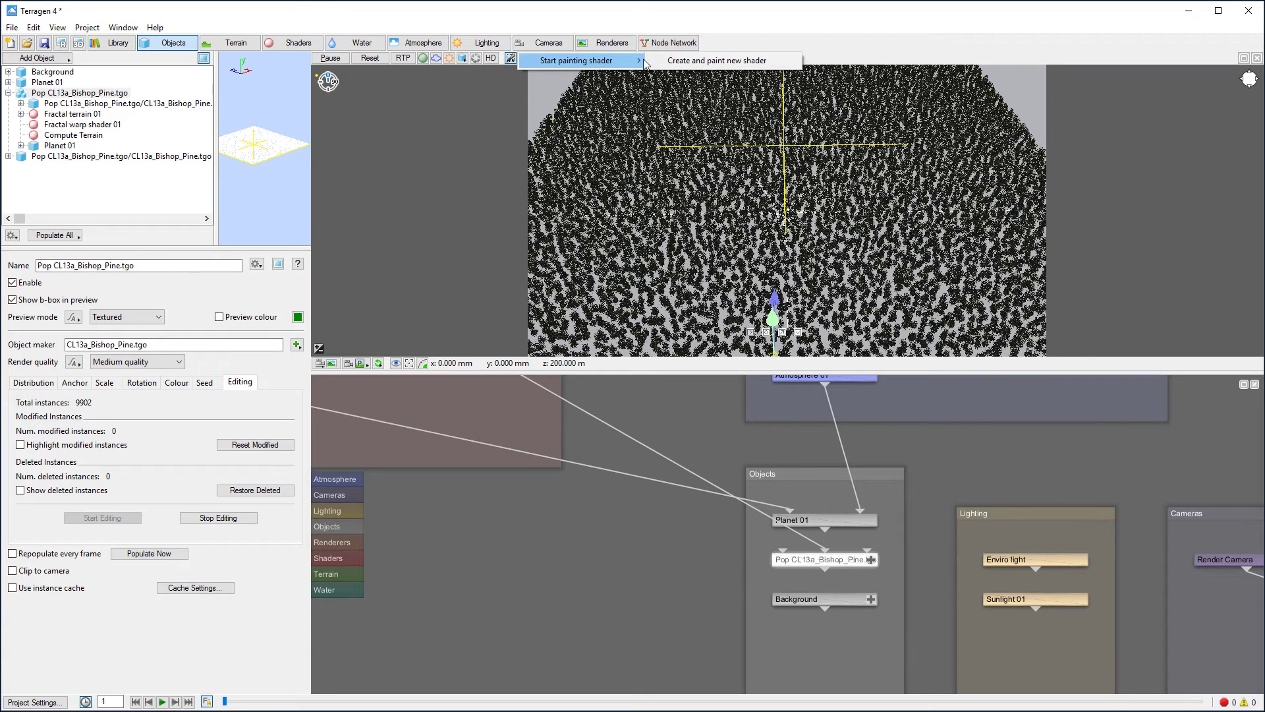
click(699, 61)
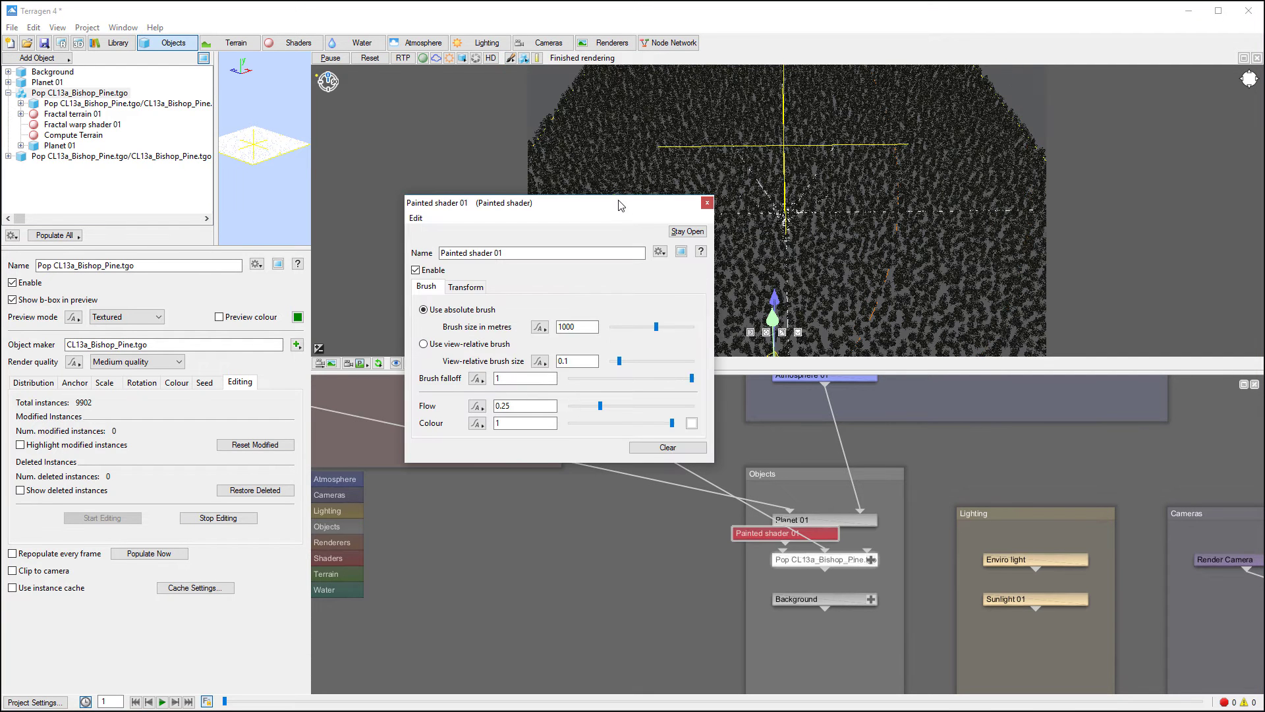
mouse_move(616, 201)
mouse_down()
mouse_move(372, 176)
mouse_move(418, 185)
mouse_up()
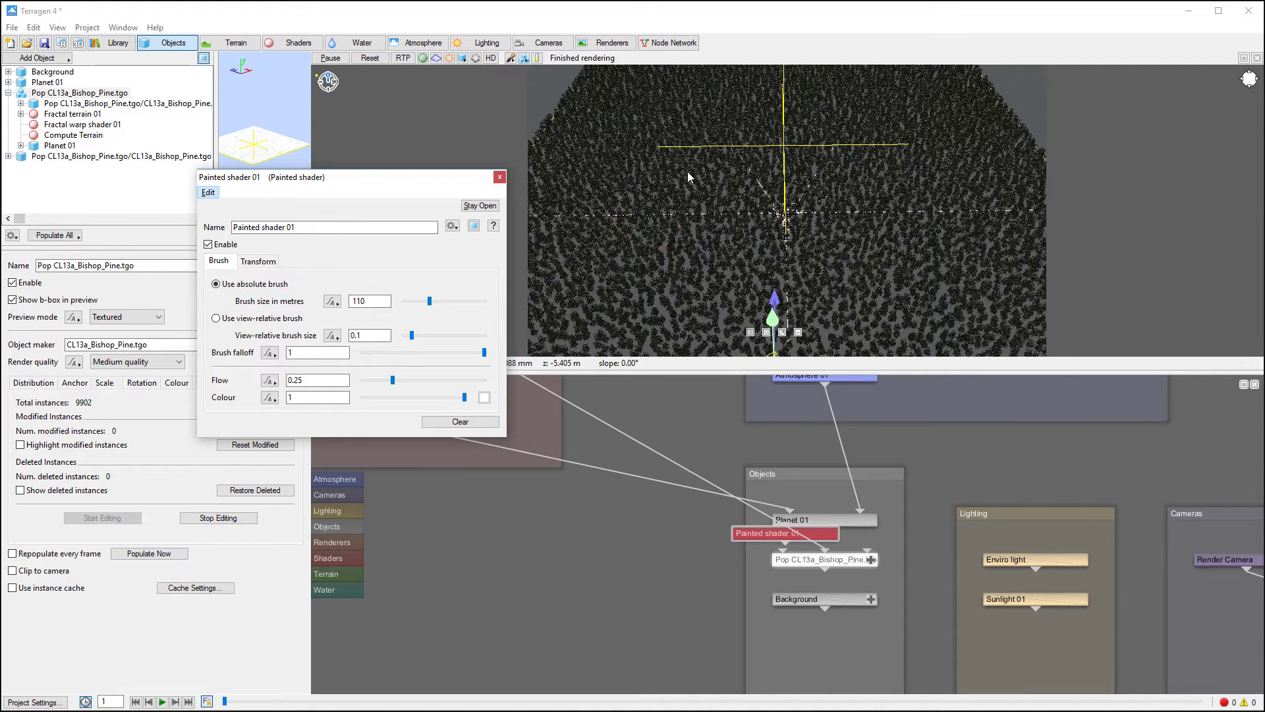
Paint two 110 m brush strokes forming a curved patch across the terrain.
click(638, 235)
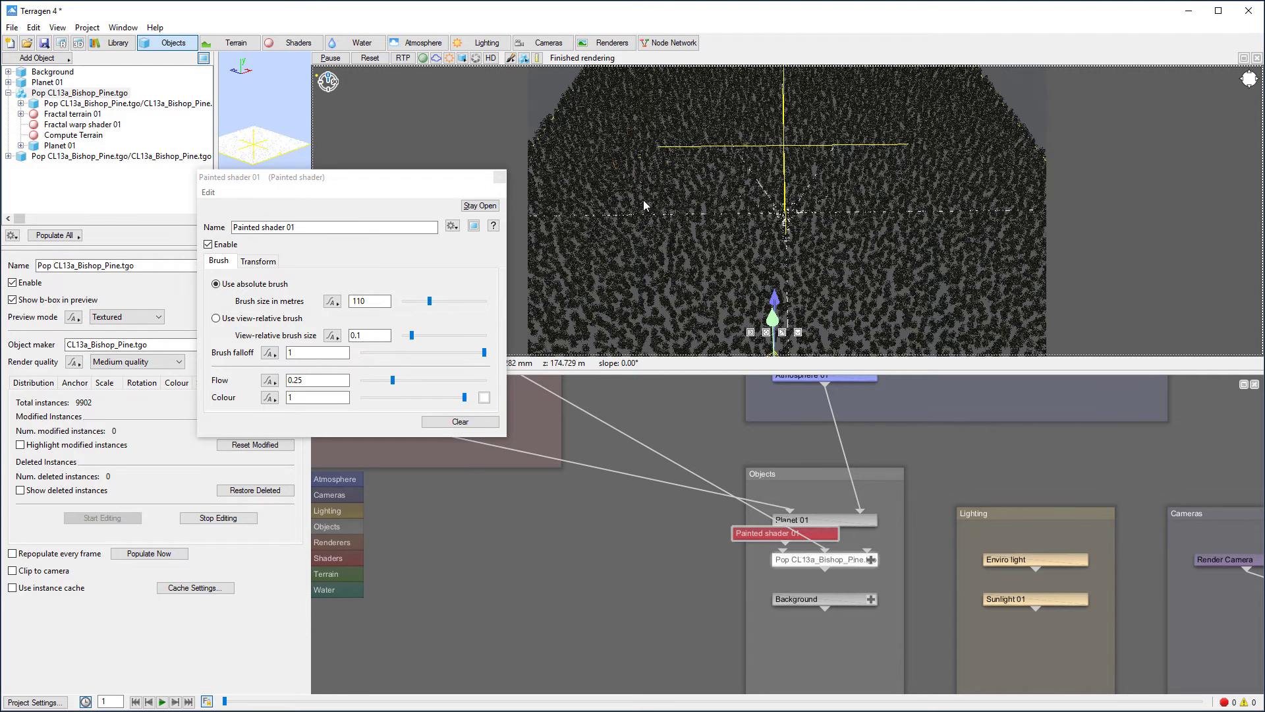
drag(643, 205, 683, 286)
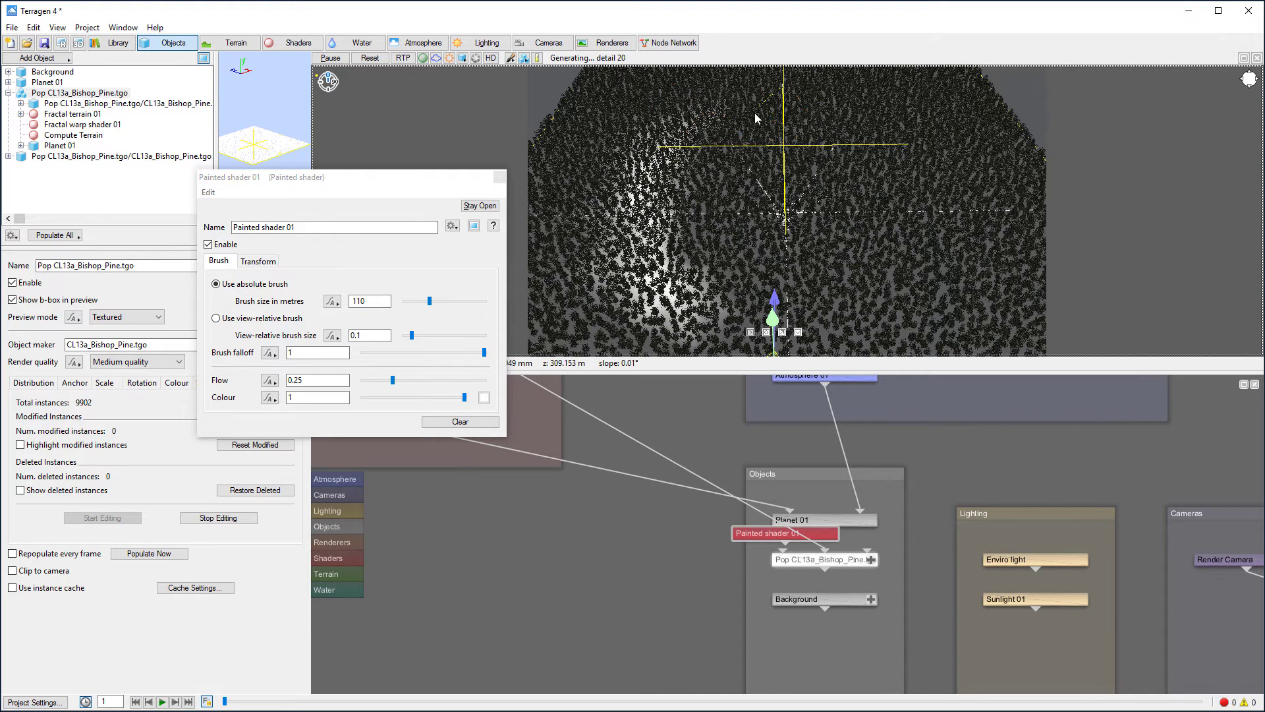
mouse_move(854, 175)
mouse_down()
mouse_move(888, 189)
mouse_move(862, 189)
mouse_move(878, 263)
mouse_move(773, 293)
mouse_up()
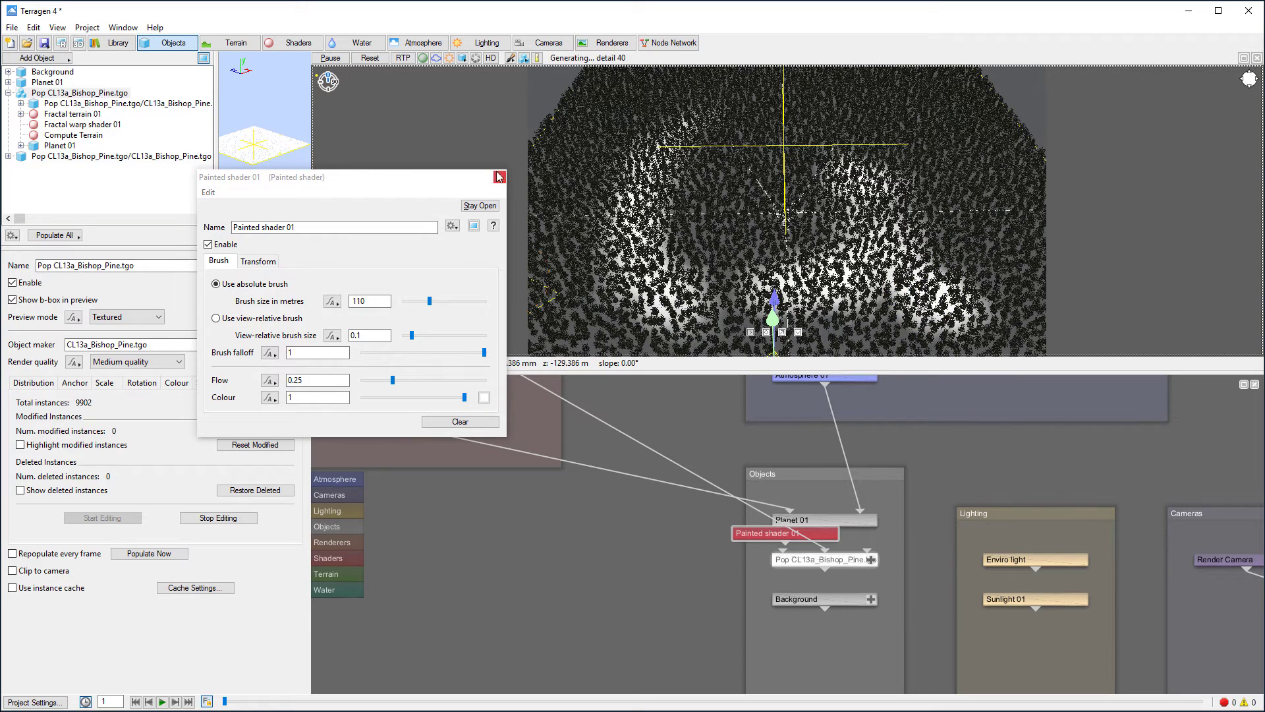
Stop painting and connect Painted shader 01 to the population's Density shader input.
click(513, 59)
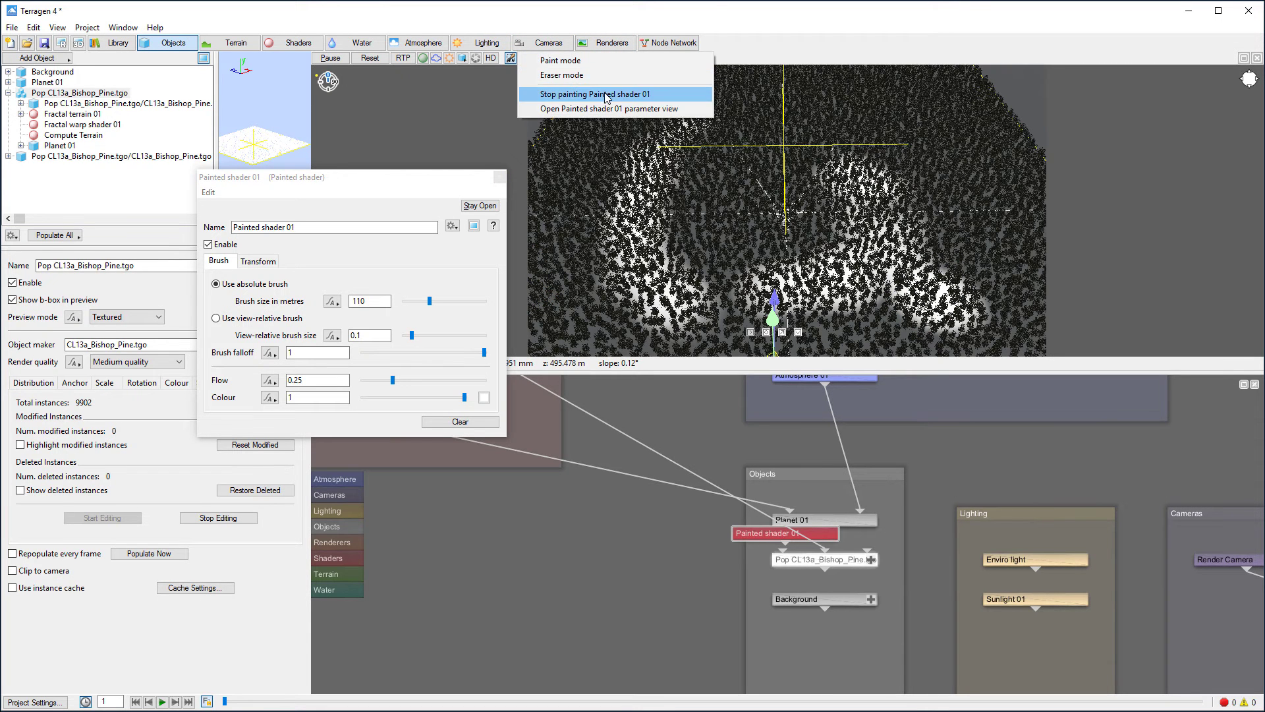
click(603, 93)
drag(764, 531, 592, 529)
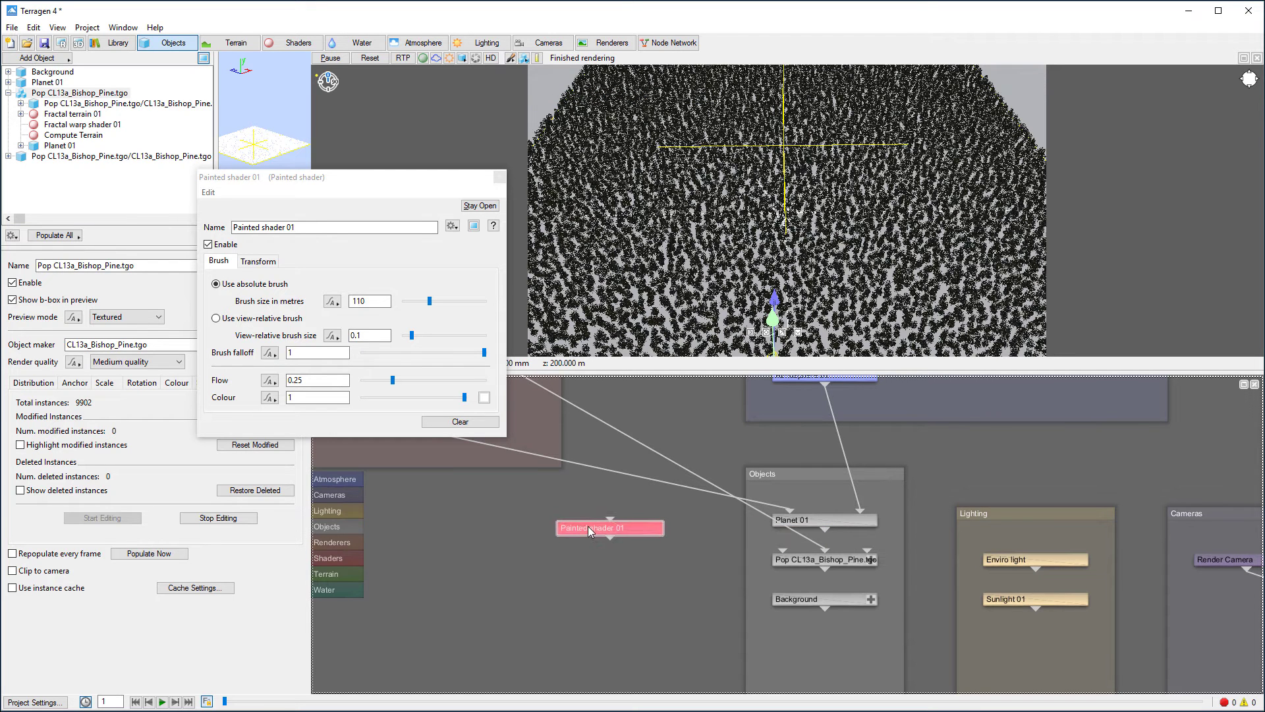
drag(707, 569, 783, 551)
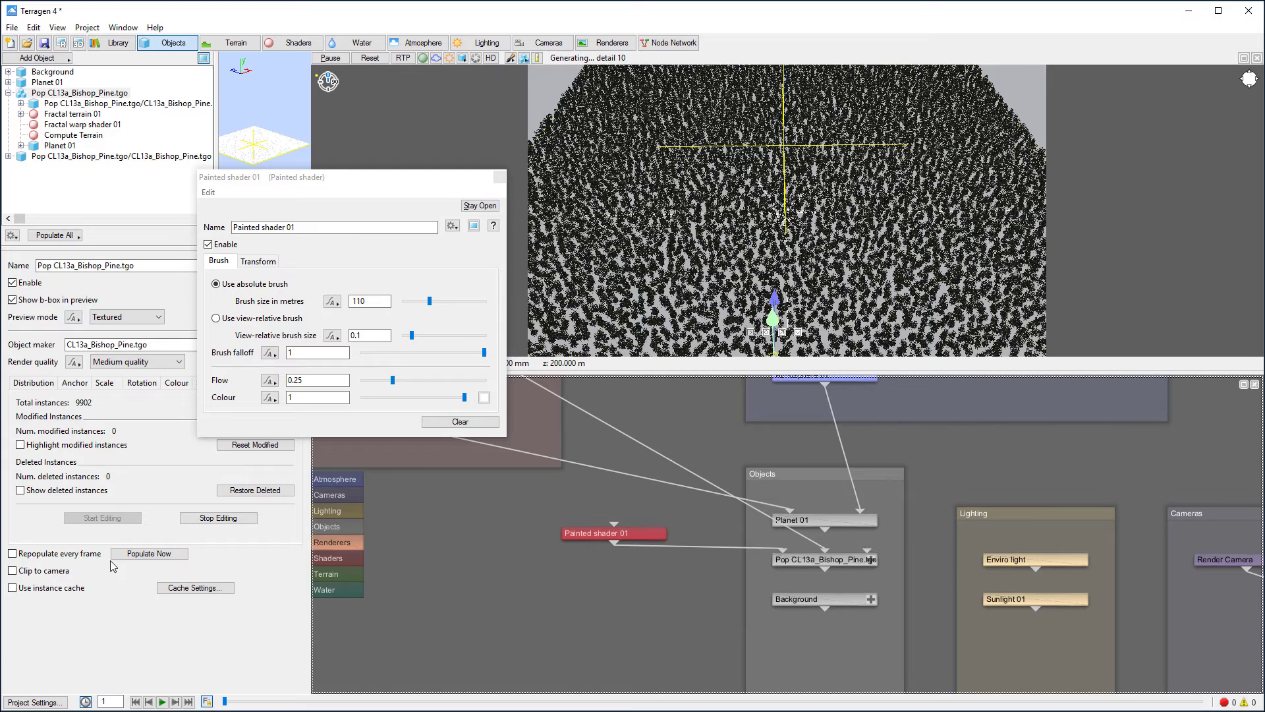
Repopulate the Bishop Pines so 931 trees grow only in the painted patches.
click(149, 553)
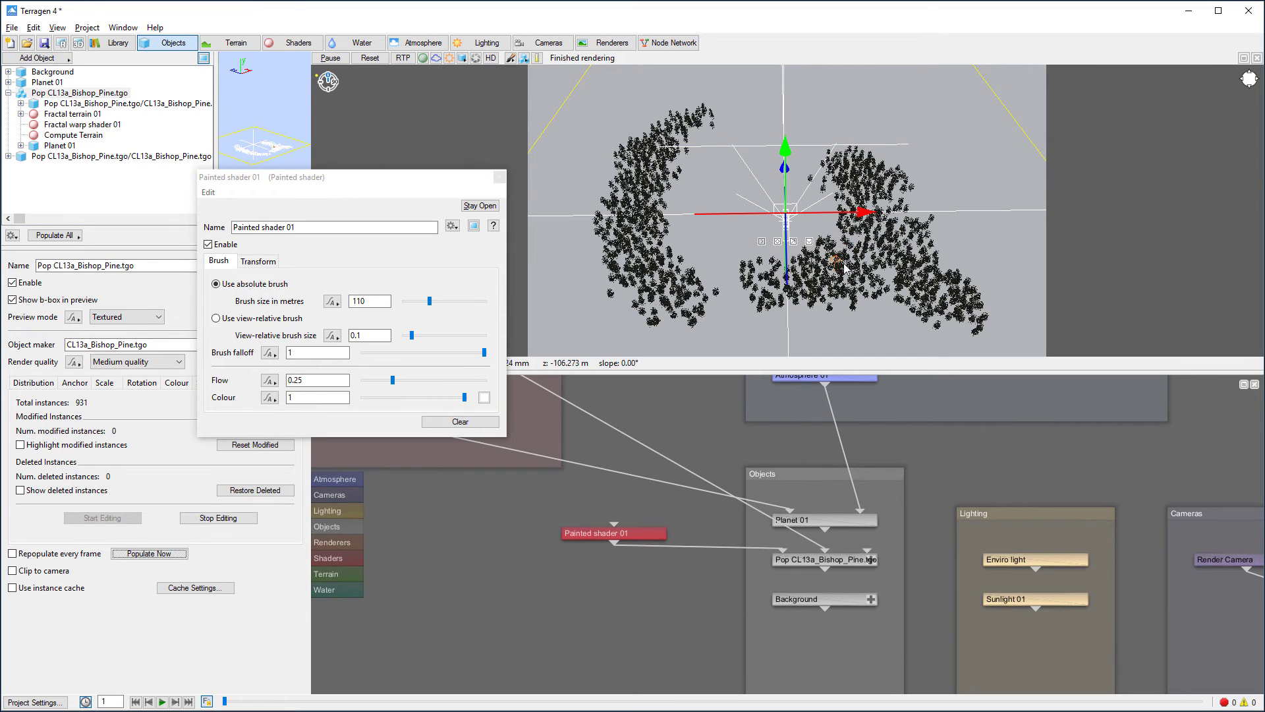
middle_drag(844, 267, 691, 90)
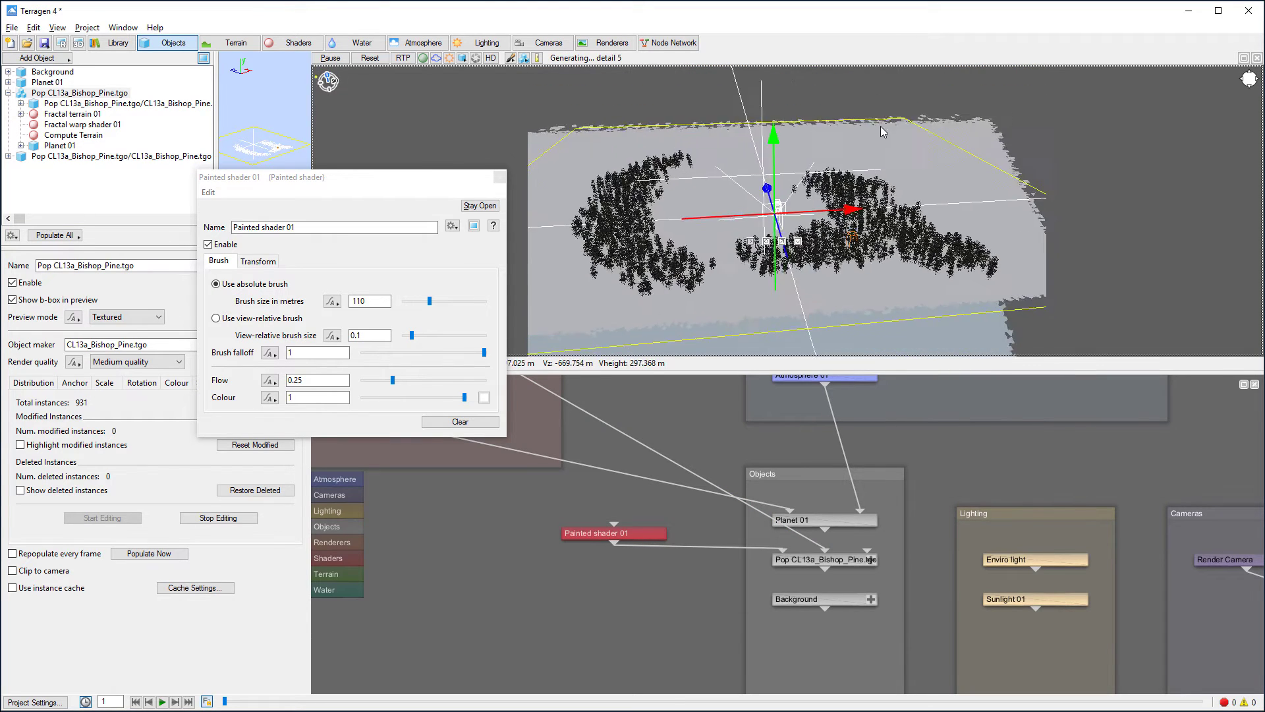
middle_drag(741, 194, 928, 369)
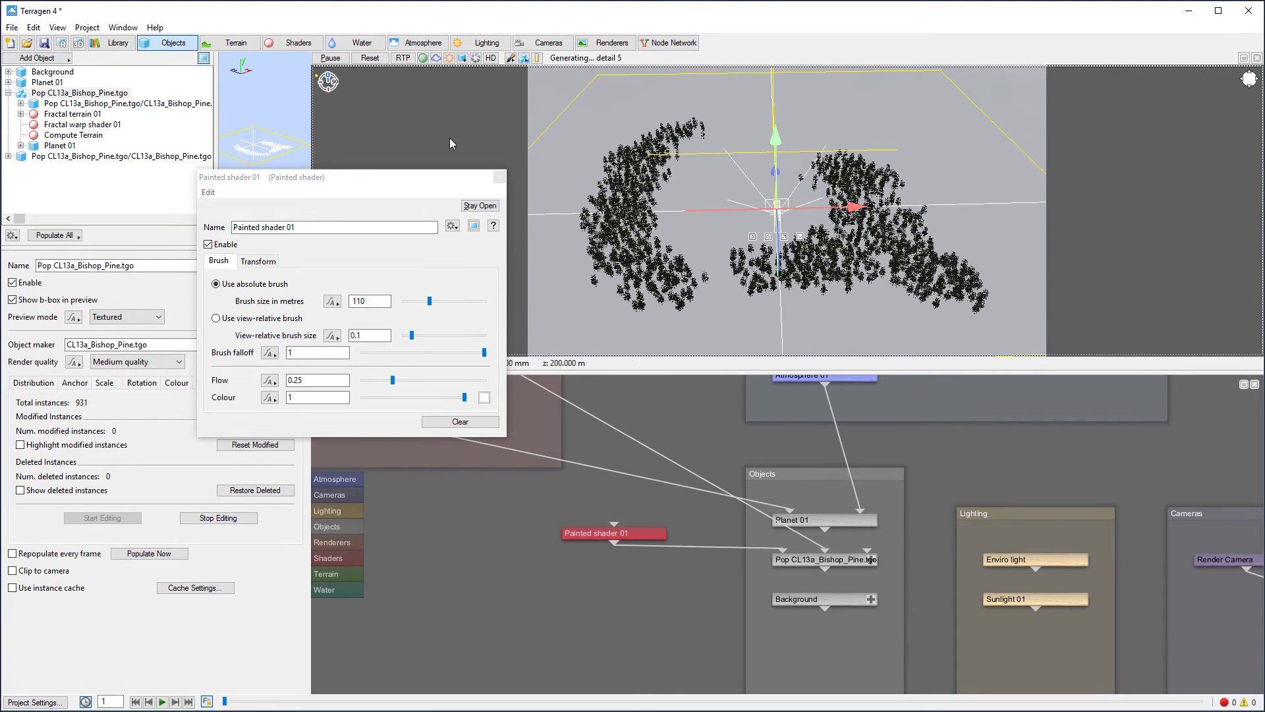
Close the painted shader settings and add a Sphere 01 object to the scene.
click(501, 176)
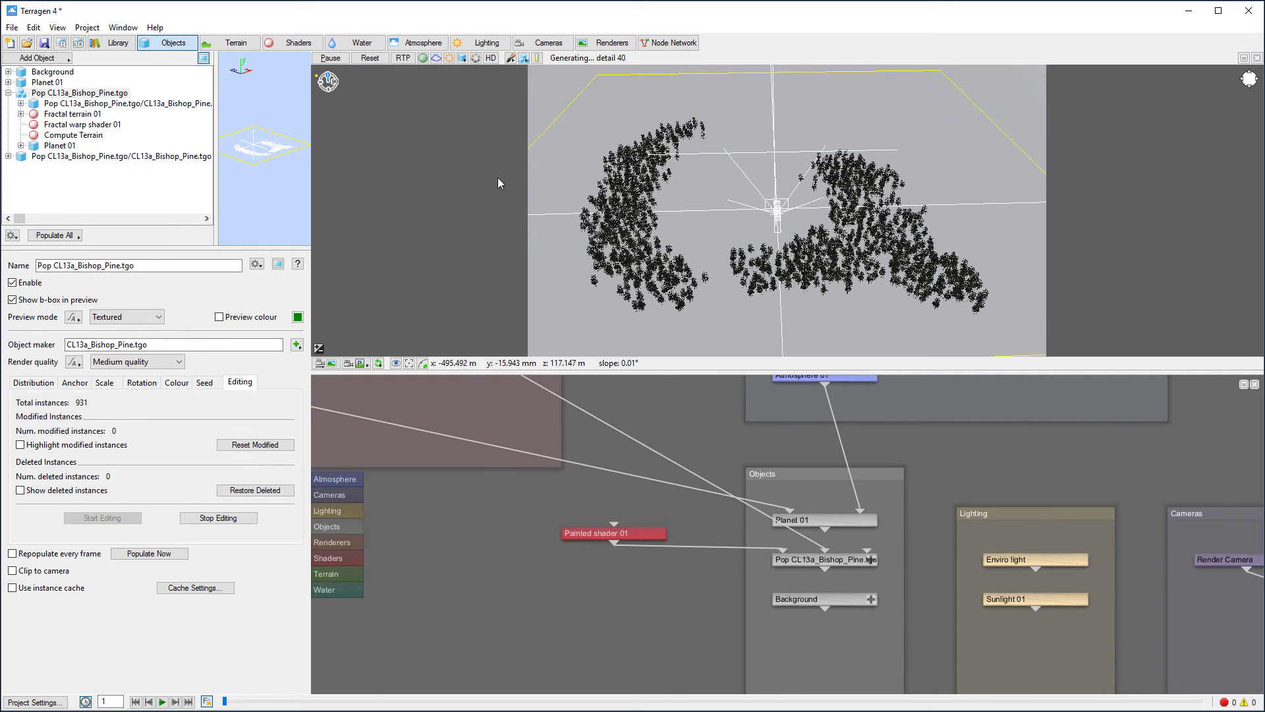
click(68, 59)
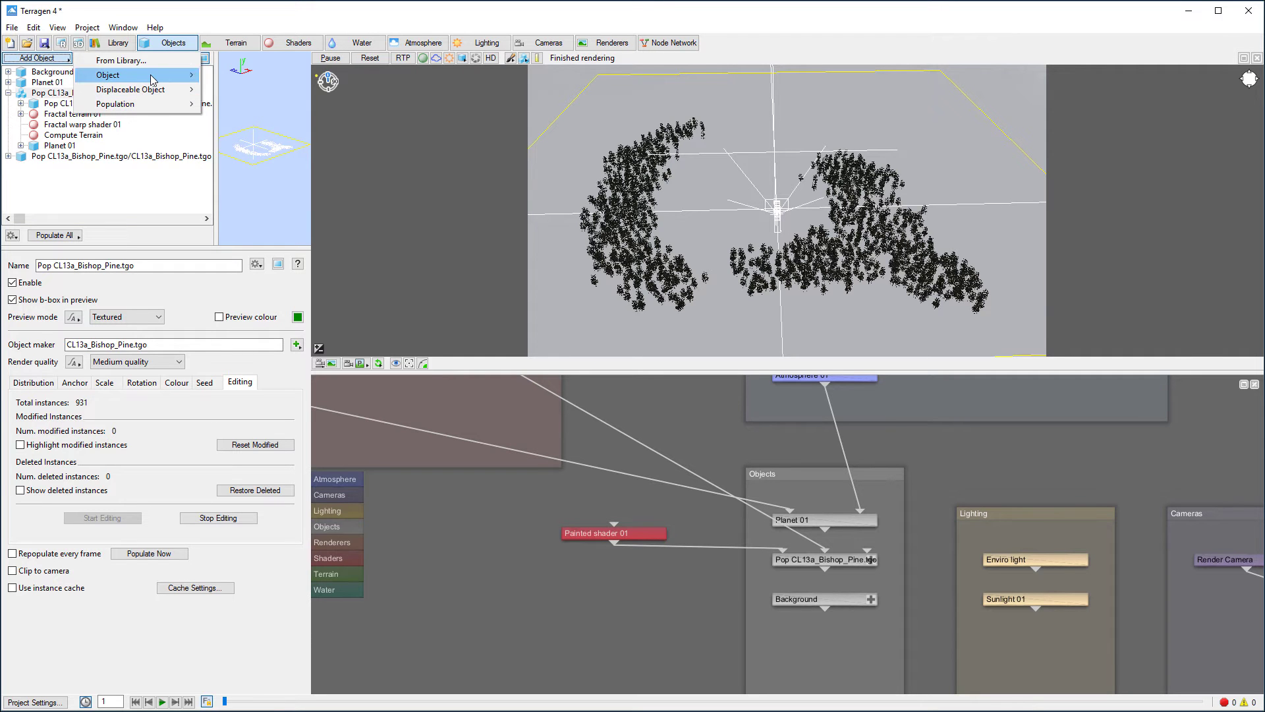
mouse_move(151, 75)
click(258, 248)
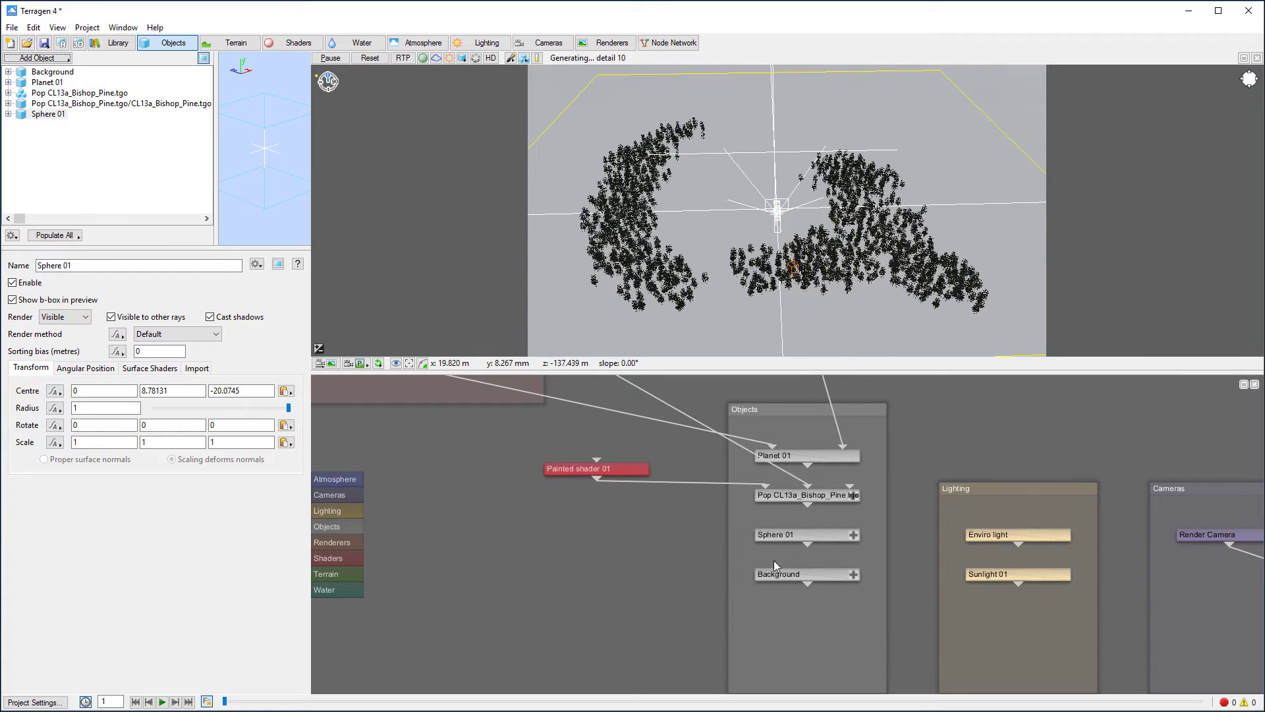
click(814, 536)
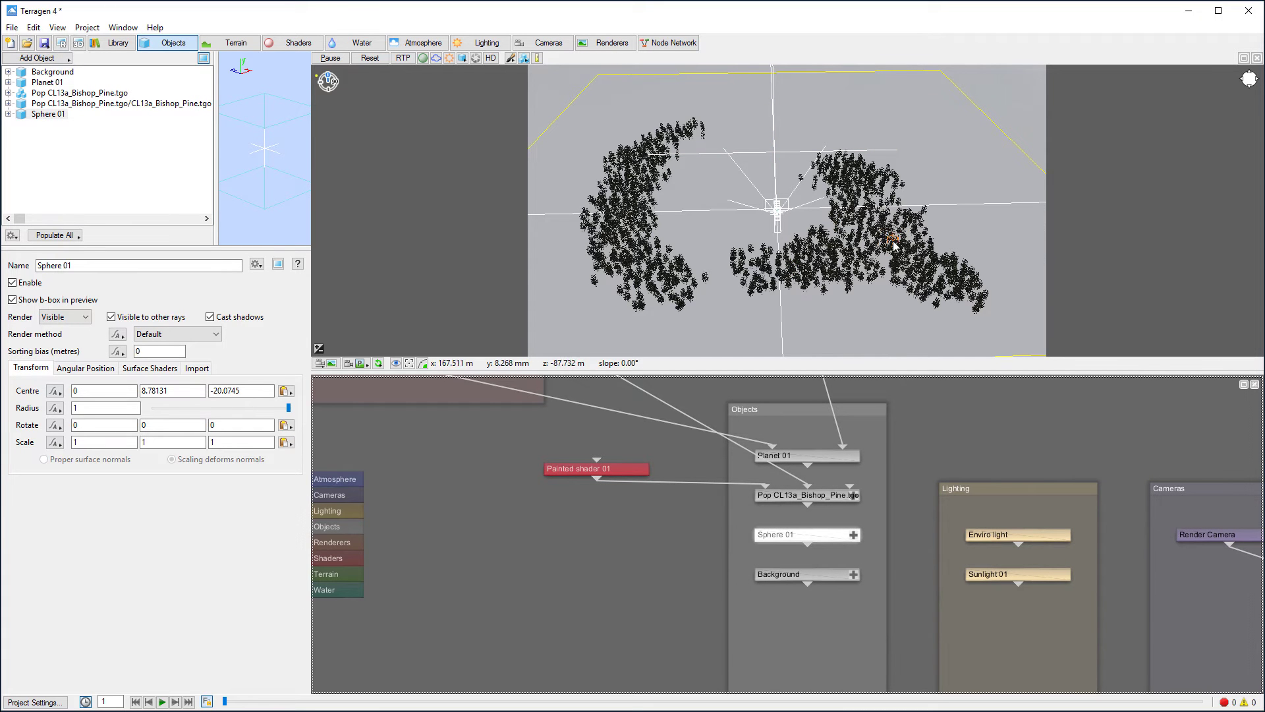
Set Sphere 01's radius to 100, with its centre Z at 0.
drag(244, 389, 173, 389)
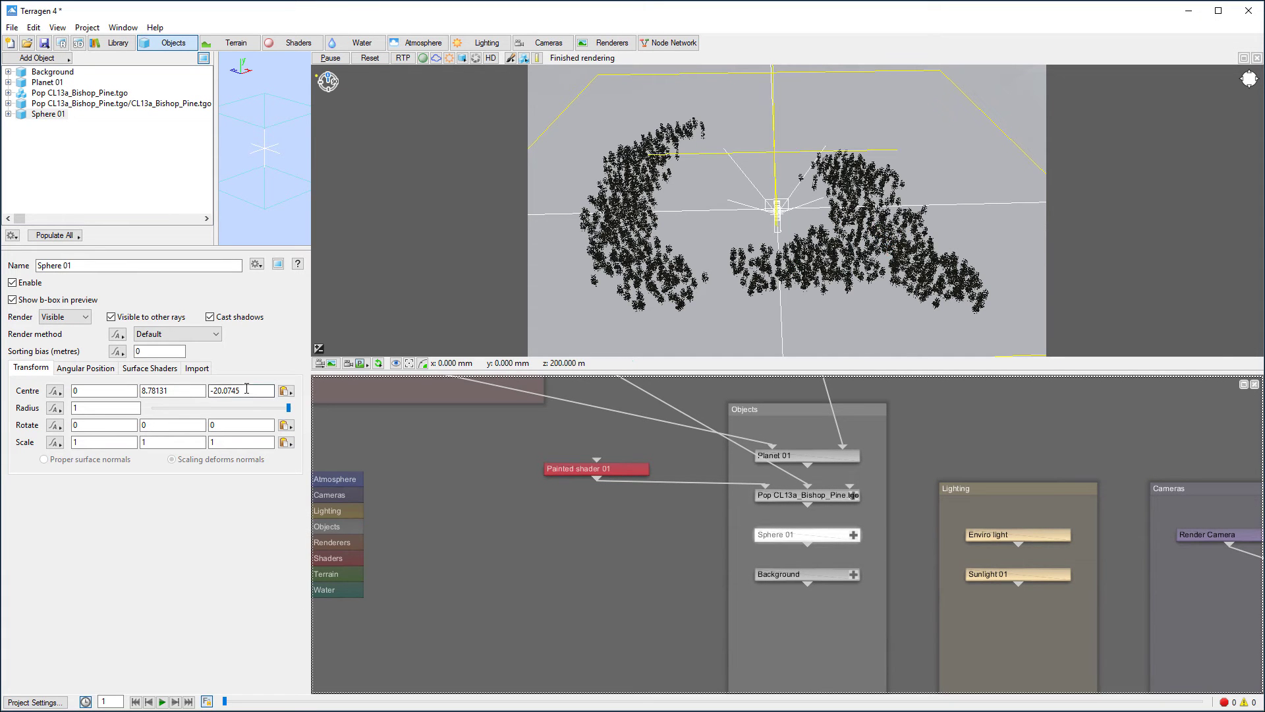
text(0)
key(shift+Tab)
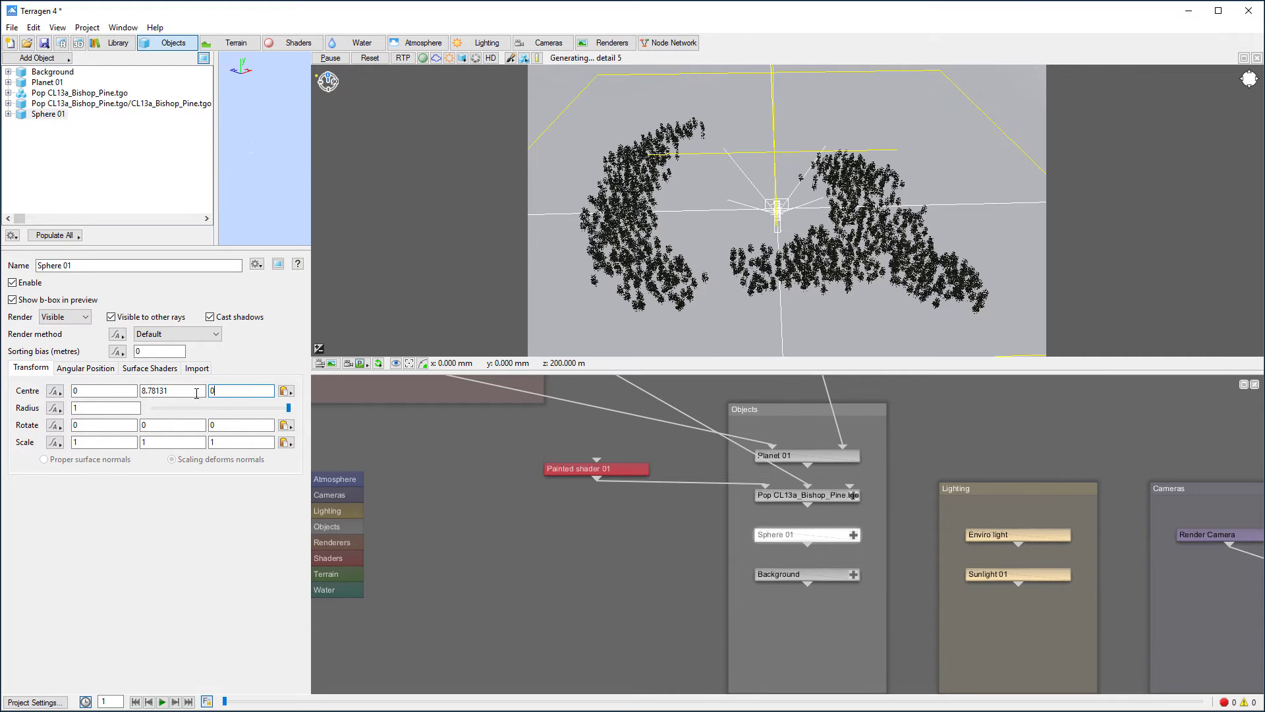
text(0)
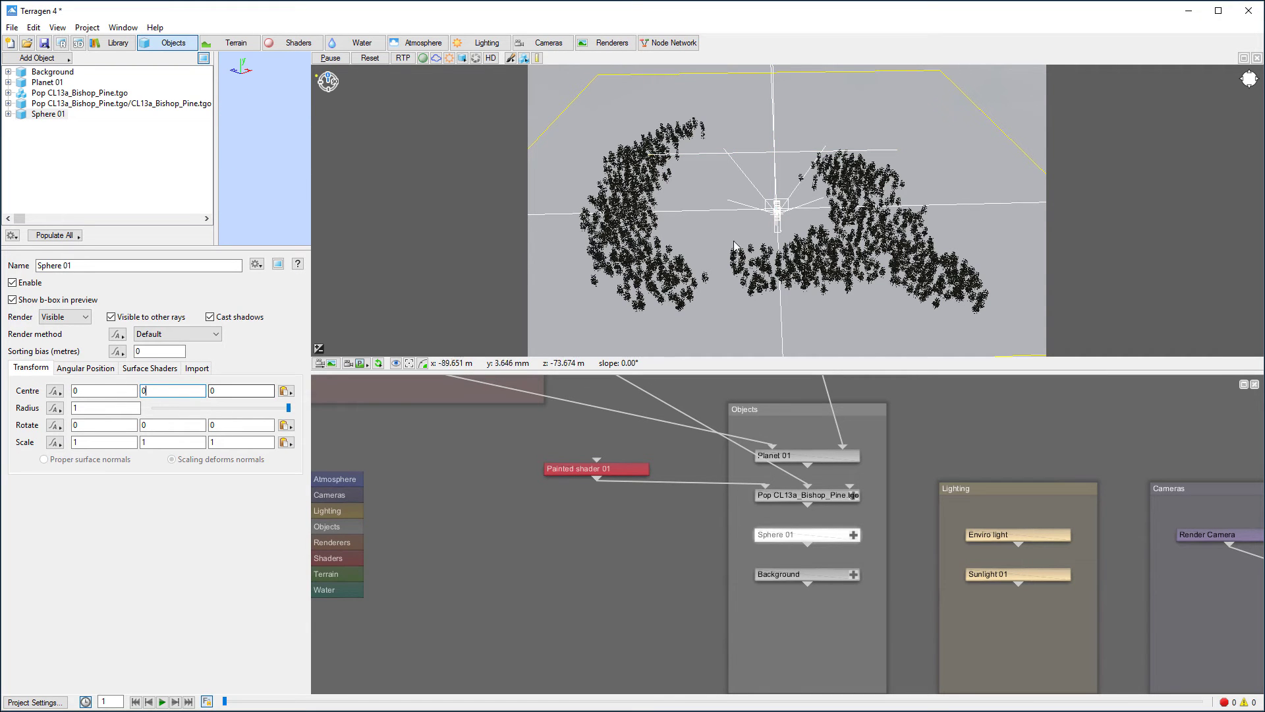
double_click(81, 408)
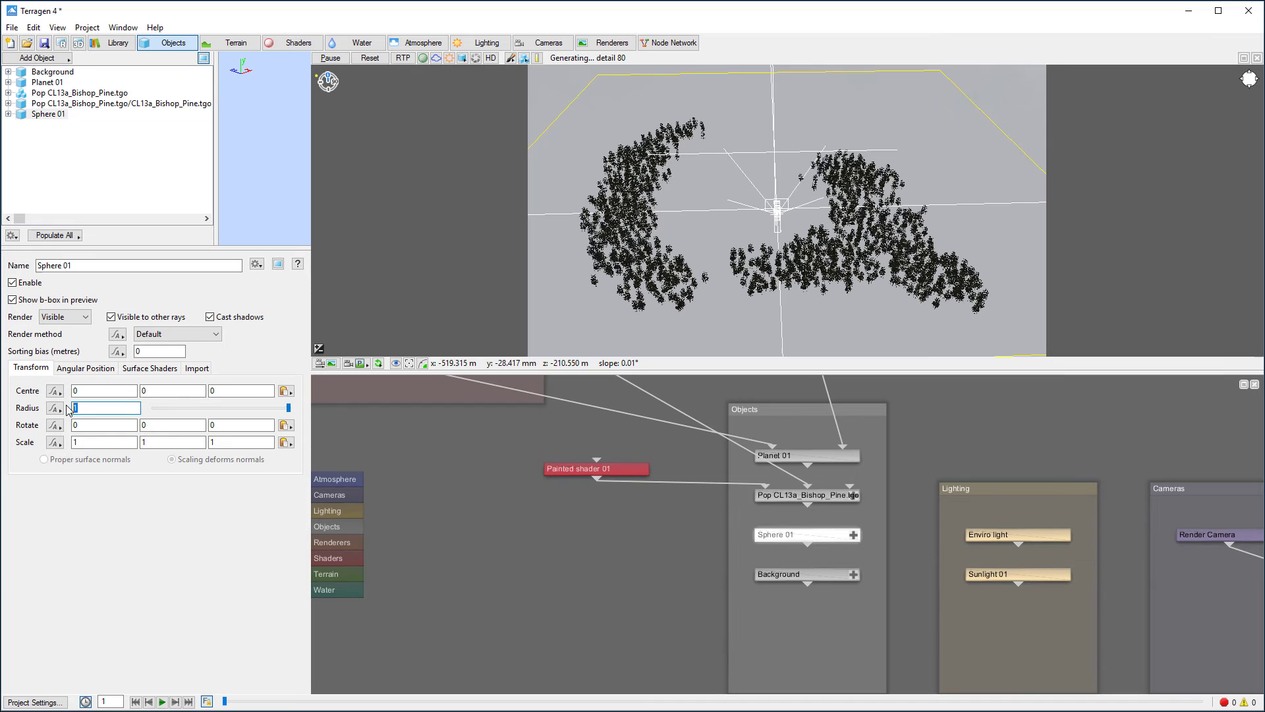
text(50)
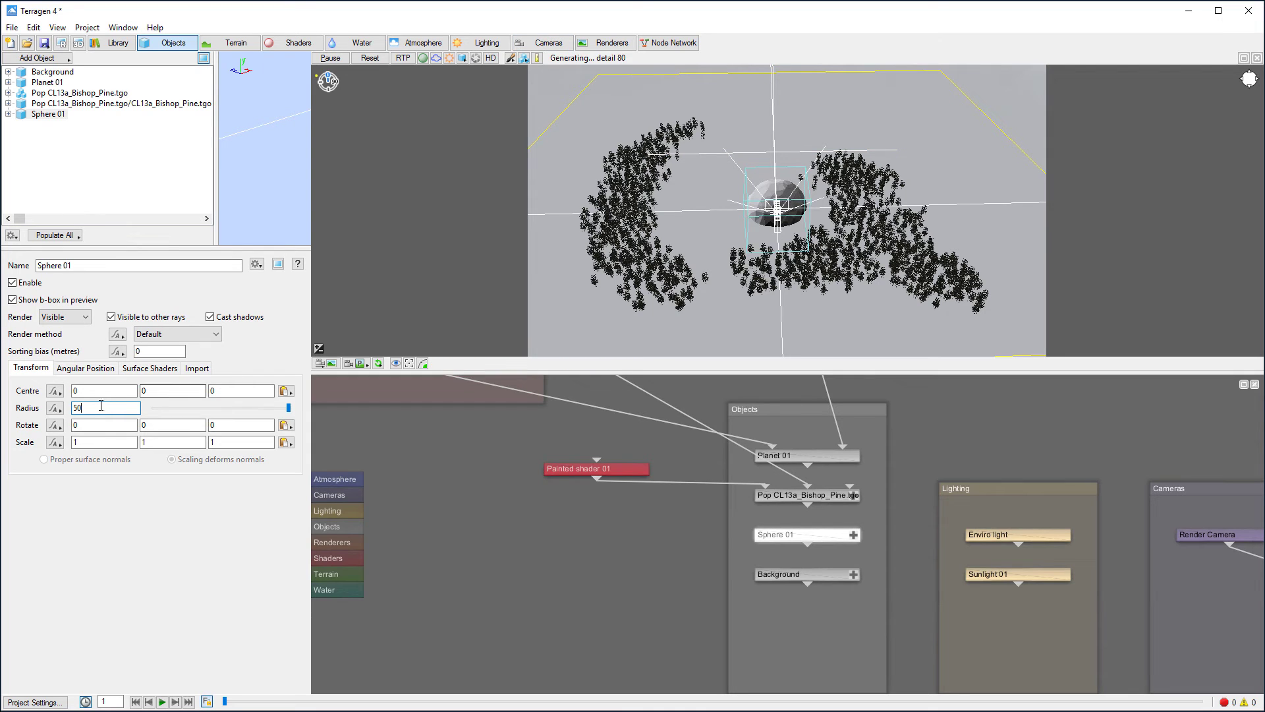
drag(100, 411, 23, 405)
text(100)
key(Return)
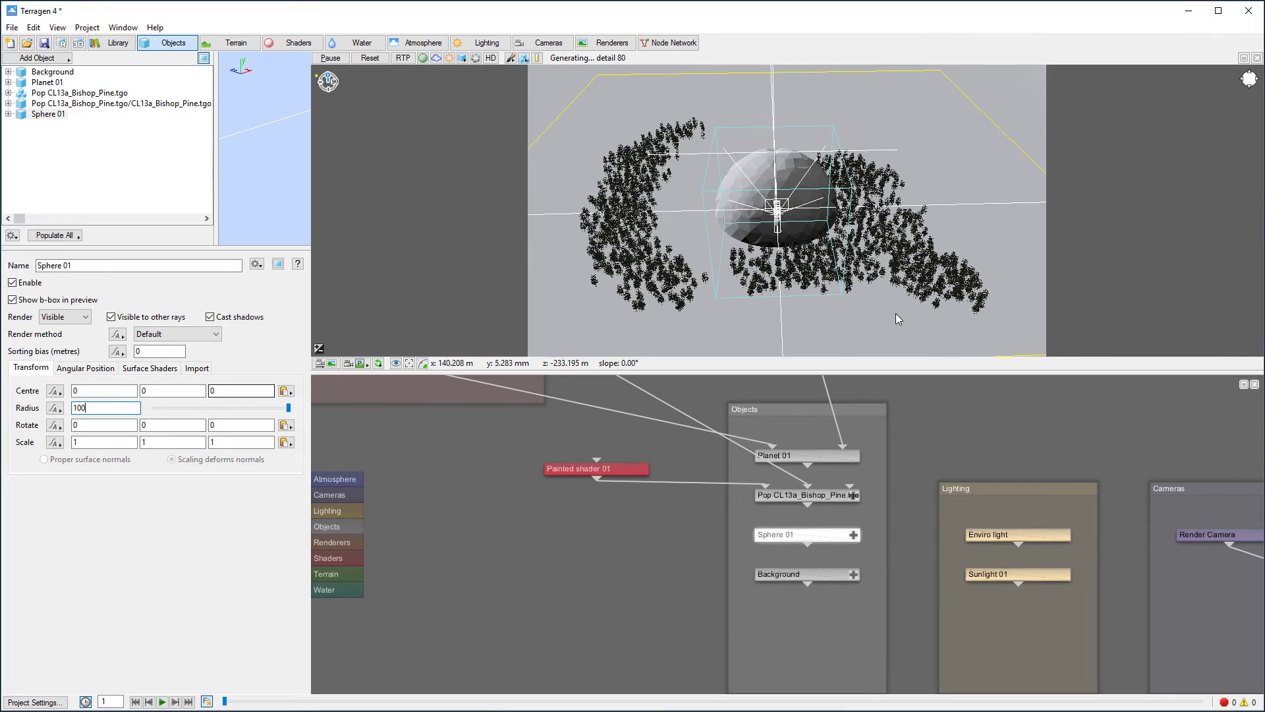
Move Sphere 01's centre to X -100 and Z -100.
mouse_move(895, 314)
mouse_down()
mouse_move(450, 213)
mouse_move(867, 270)
mouse_move(886, 303)
mouse_up()
click(99, 391)
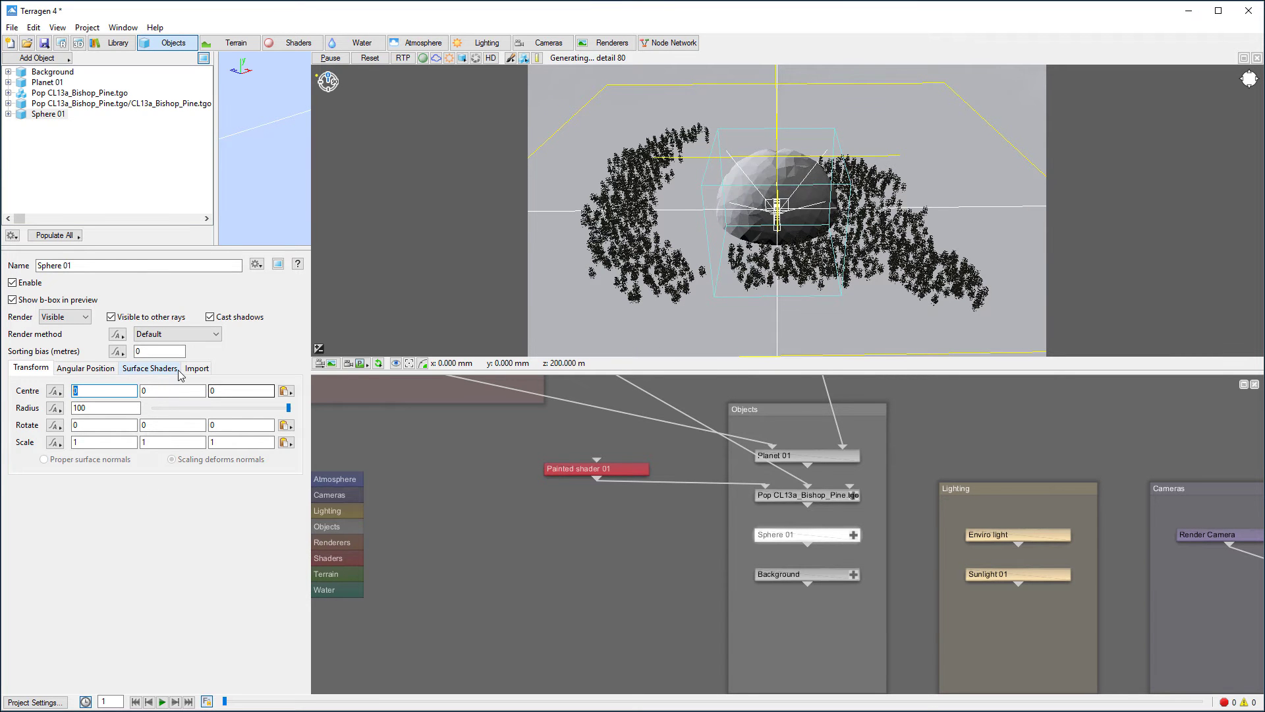
text(-100)
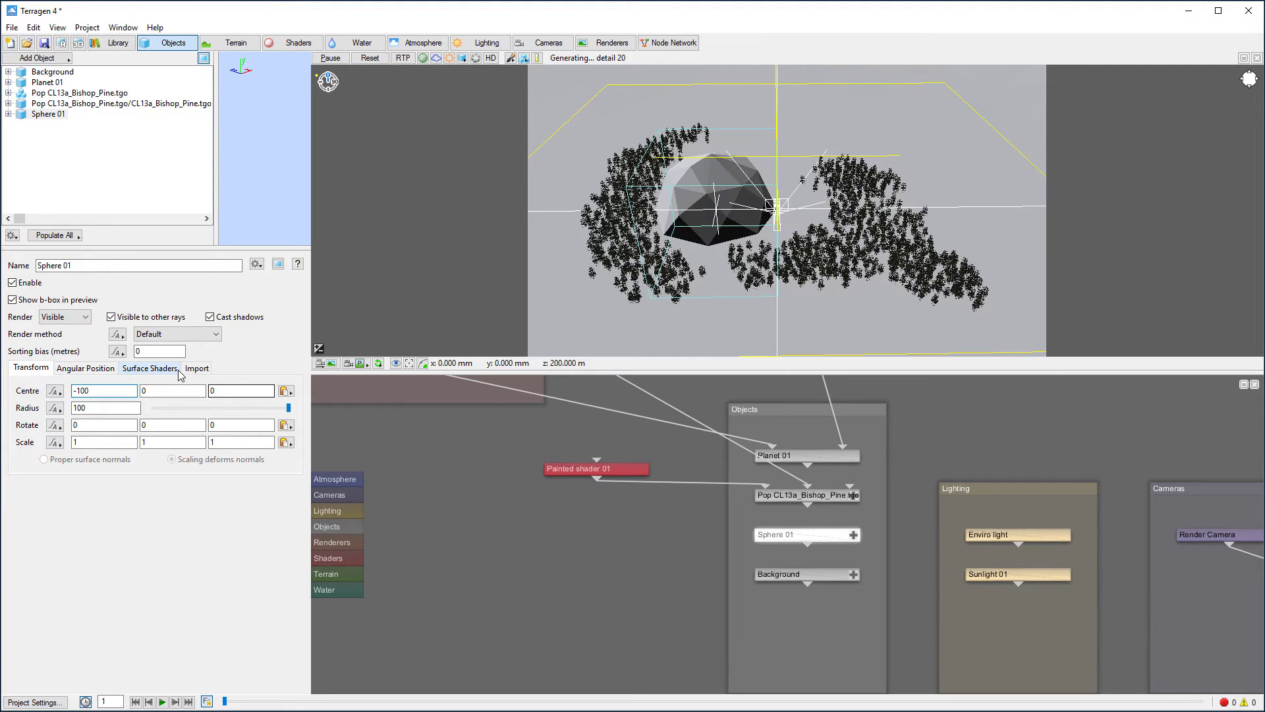
key(Tab)
key(Tab)
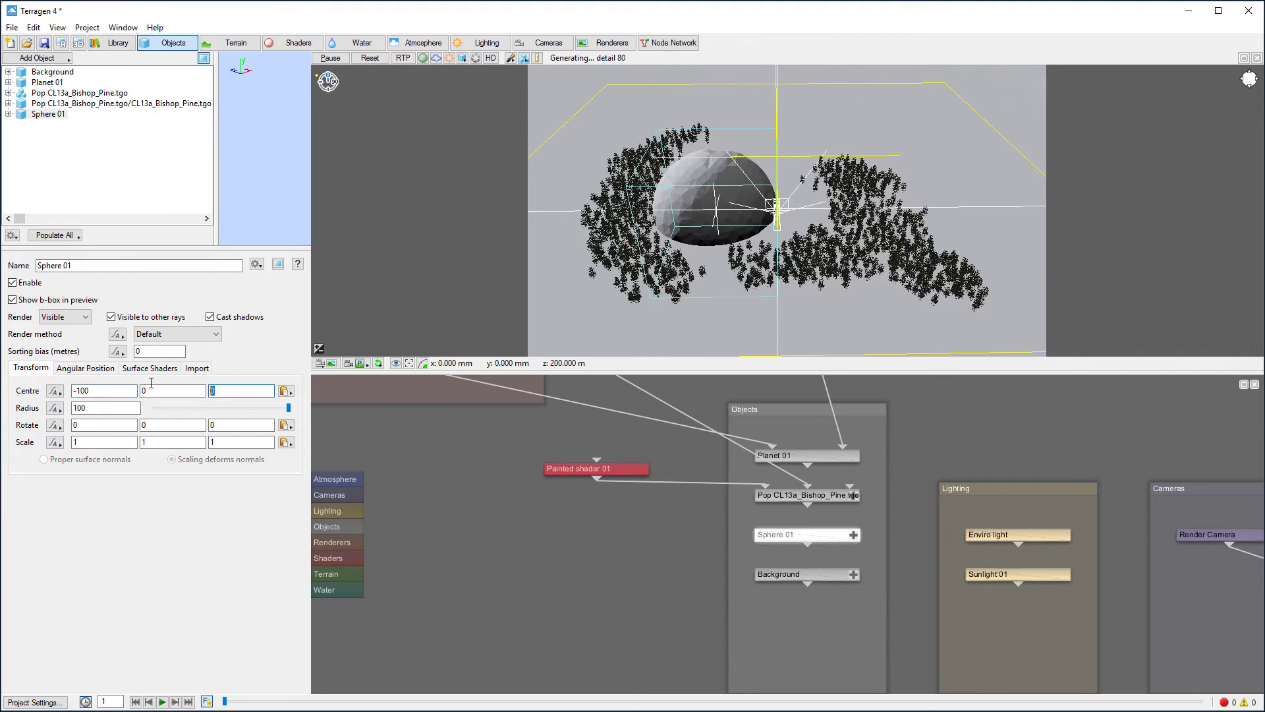
text(-1)
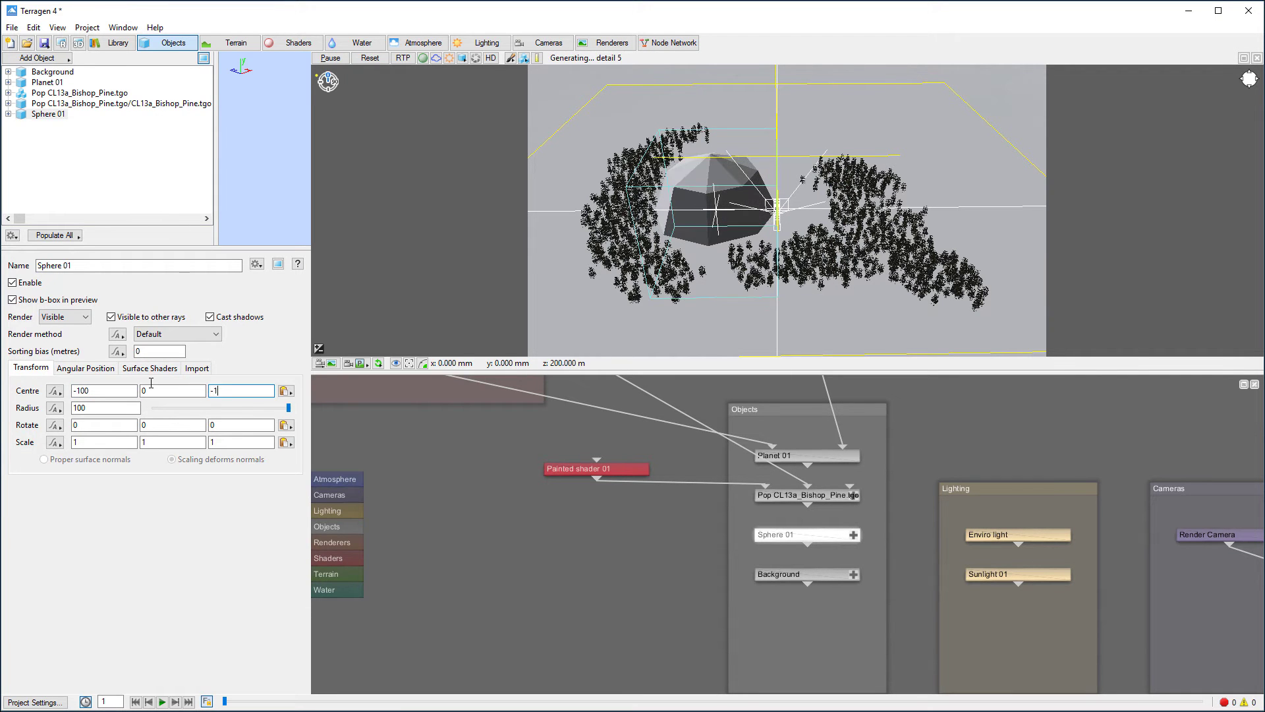
text(00)
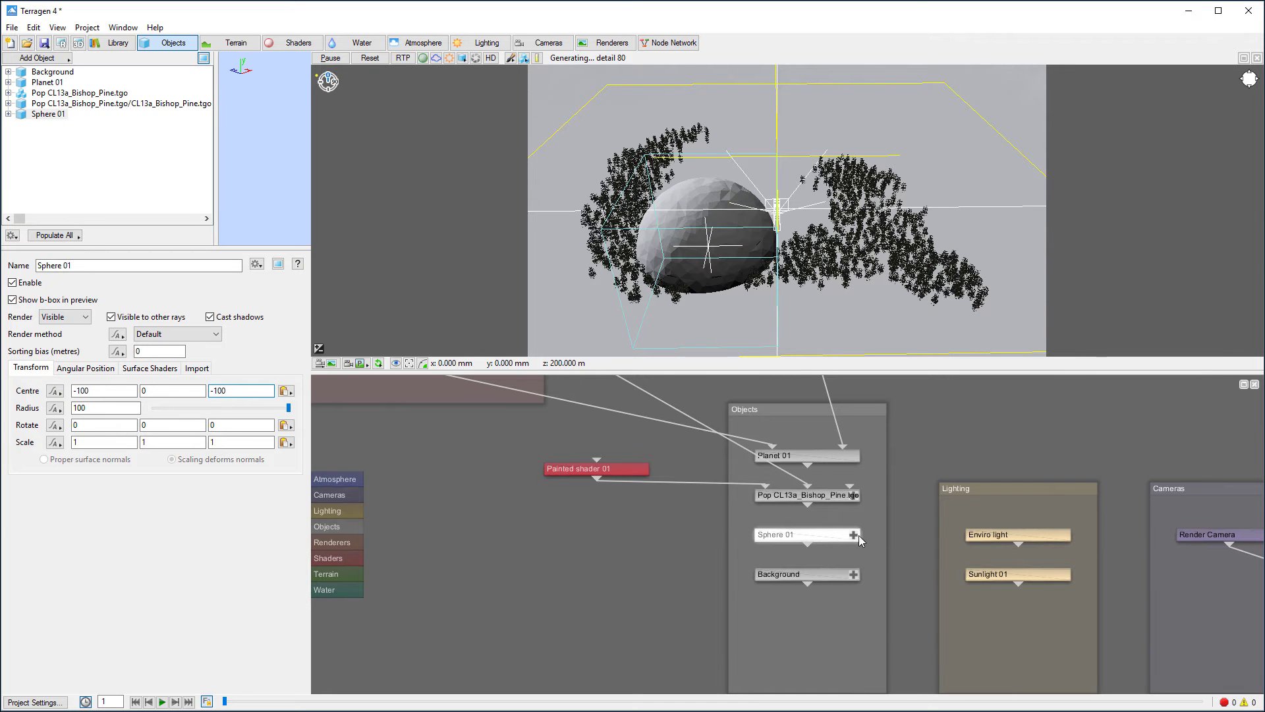
Take Sphere 01 out of the Objects group and repopulate the Bishop Pines onto it.
drag(796, 535, 853, 495)
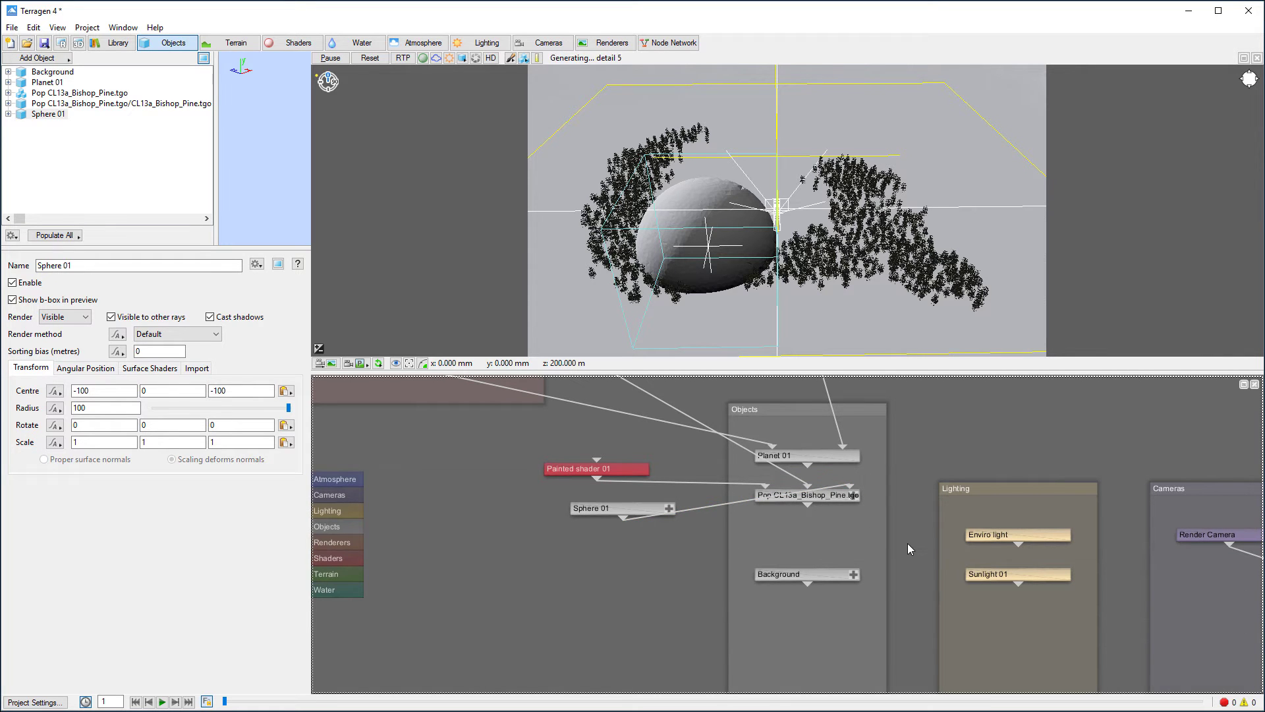
double_click(825, 497)
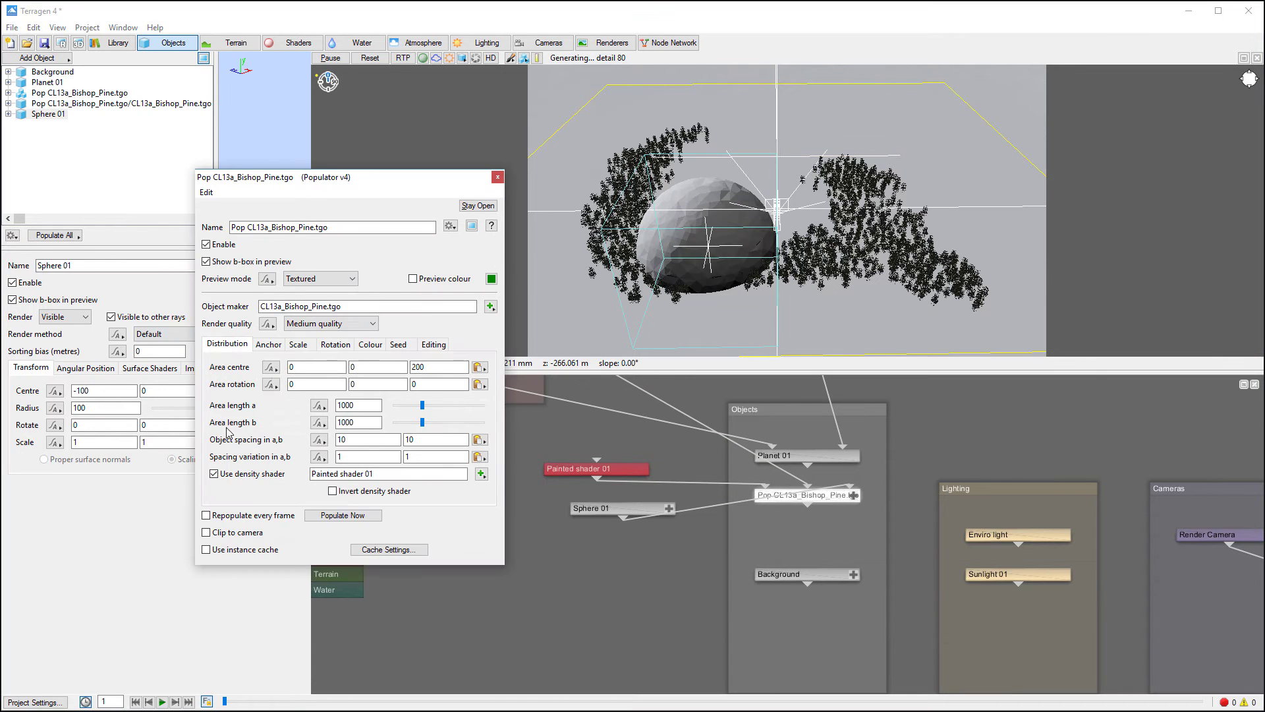
click(348, 515)
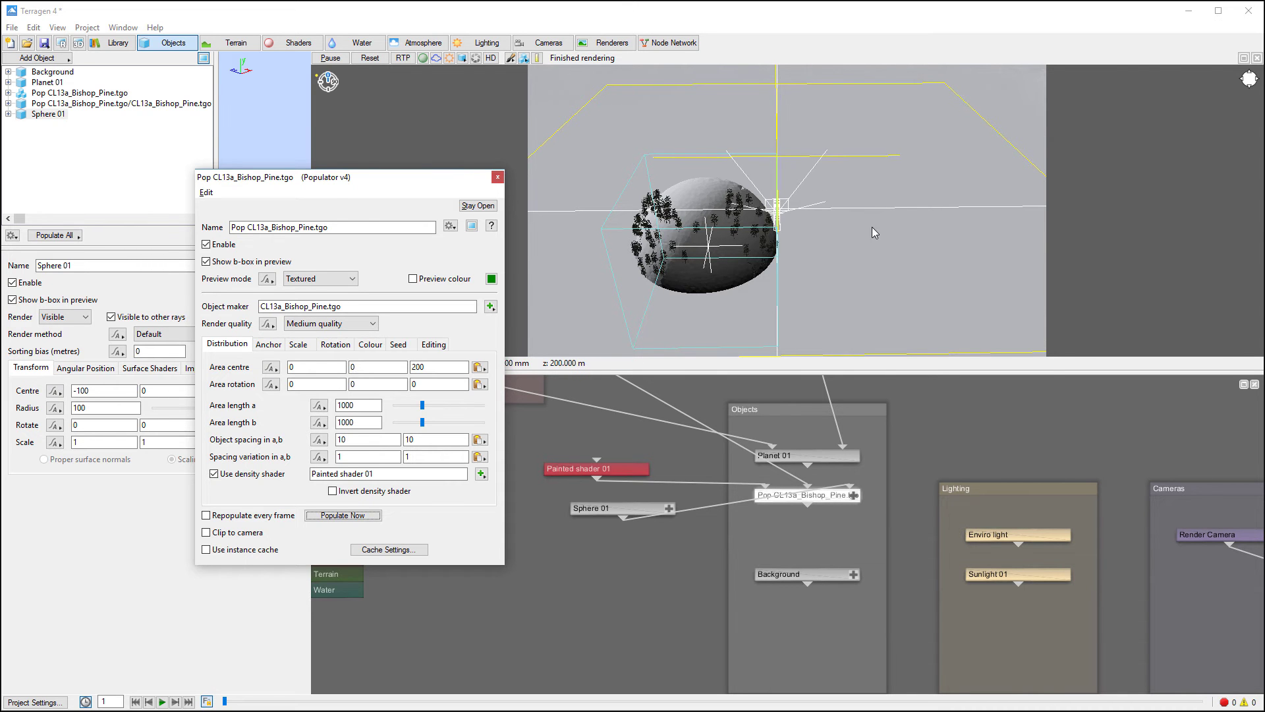
Orbit and zoom the preview to centre the tree-covered sphere.
drag(874, 232, 749, 193)
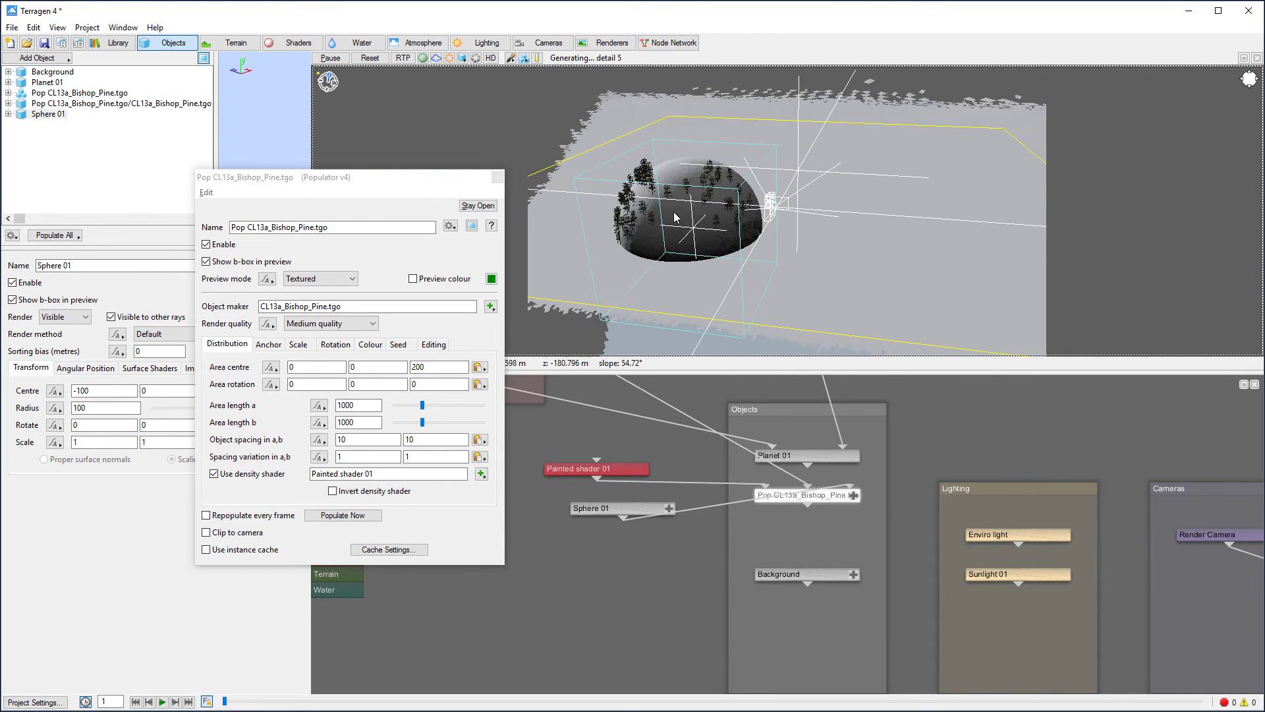
scroll(605, 239, up, 2)
drag(454, 178, 289, 140)
scroll(582, 235, up, 4)
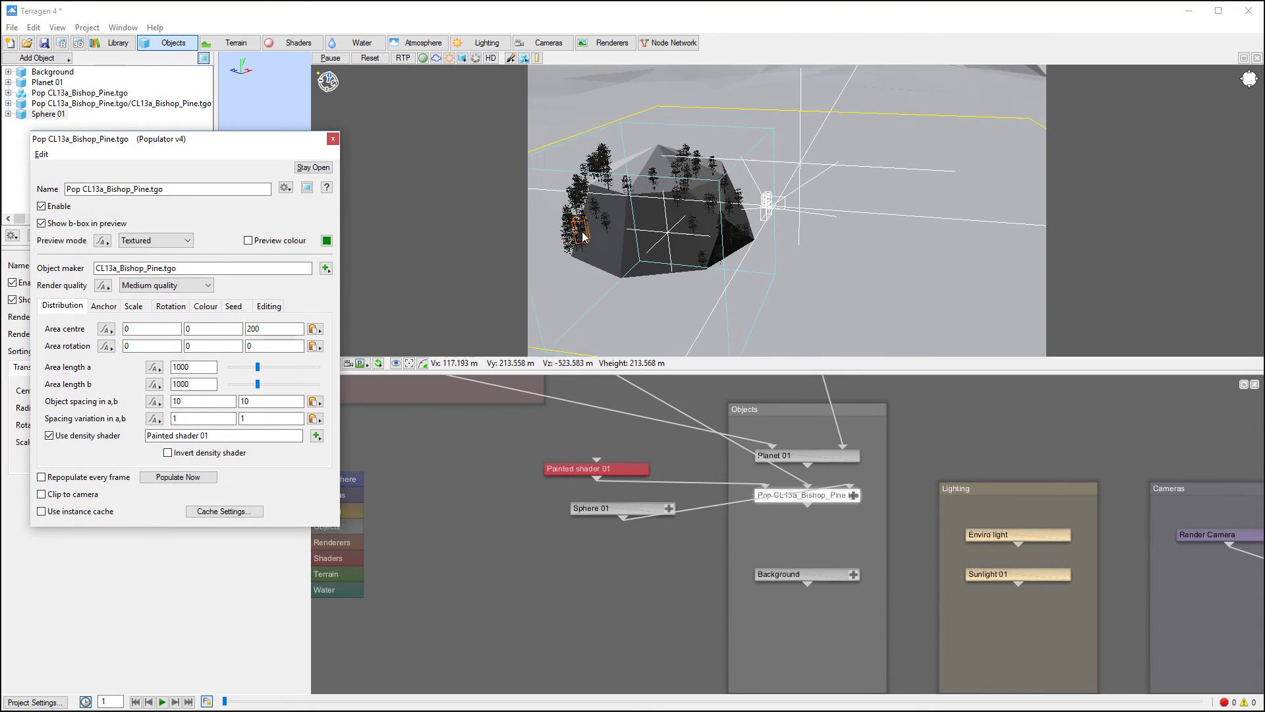
drag(585, 235, 751, 232)
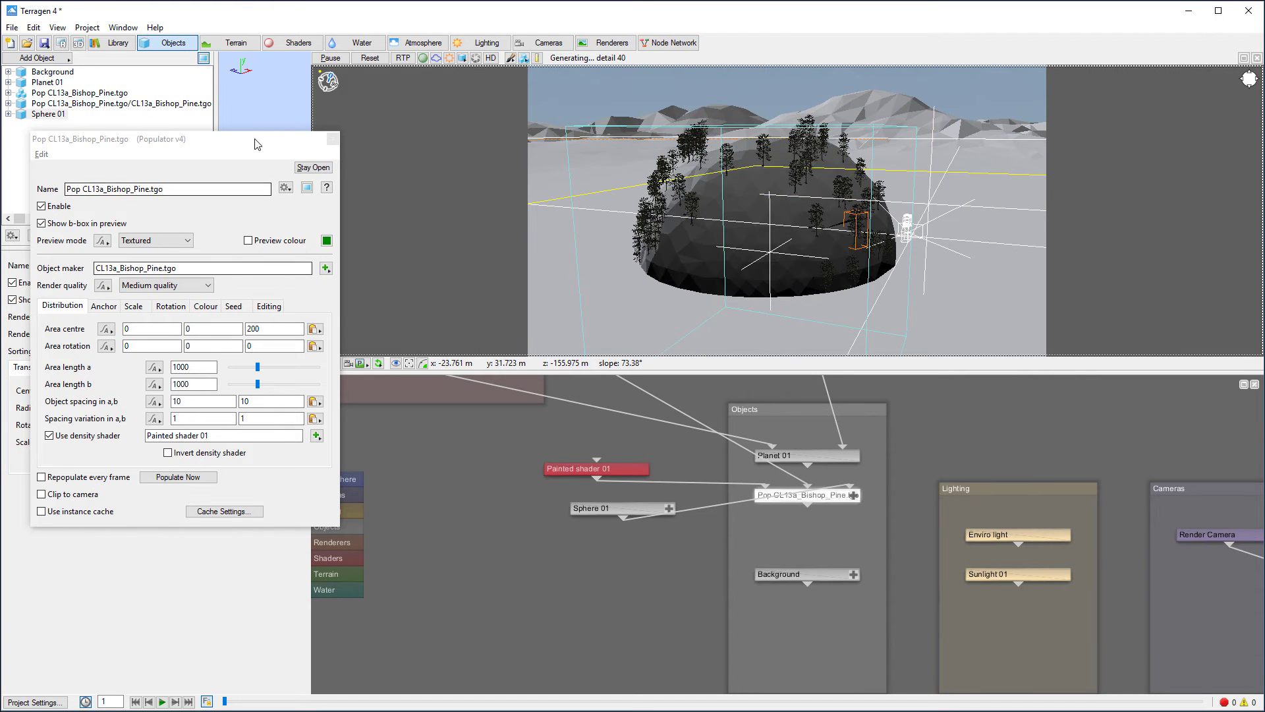
drag(257, 144, 302, 135)
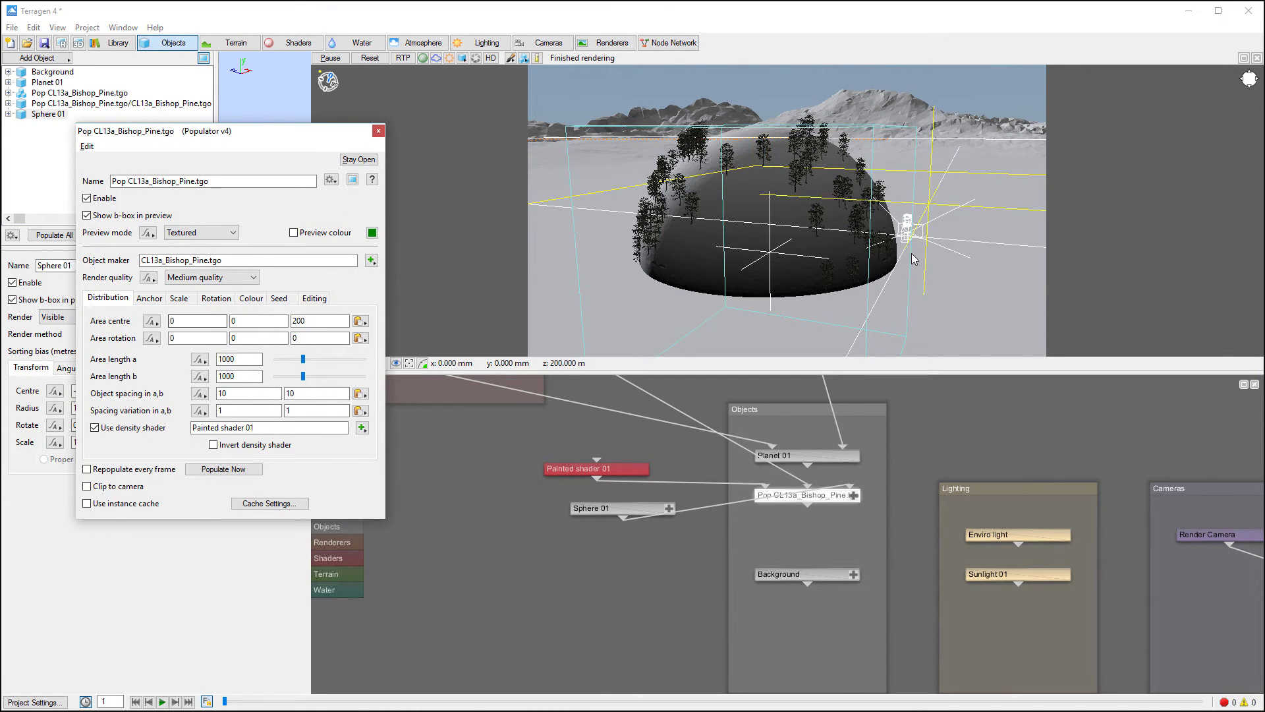
click(149, 300)
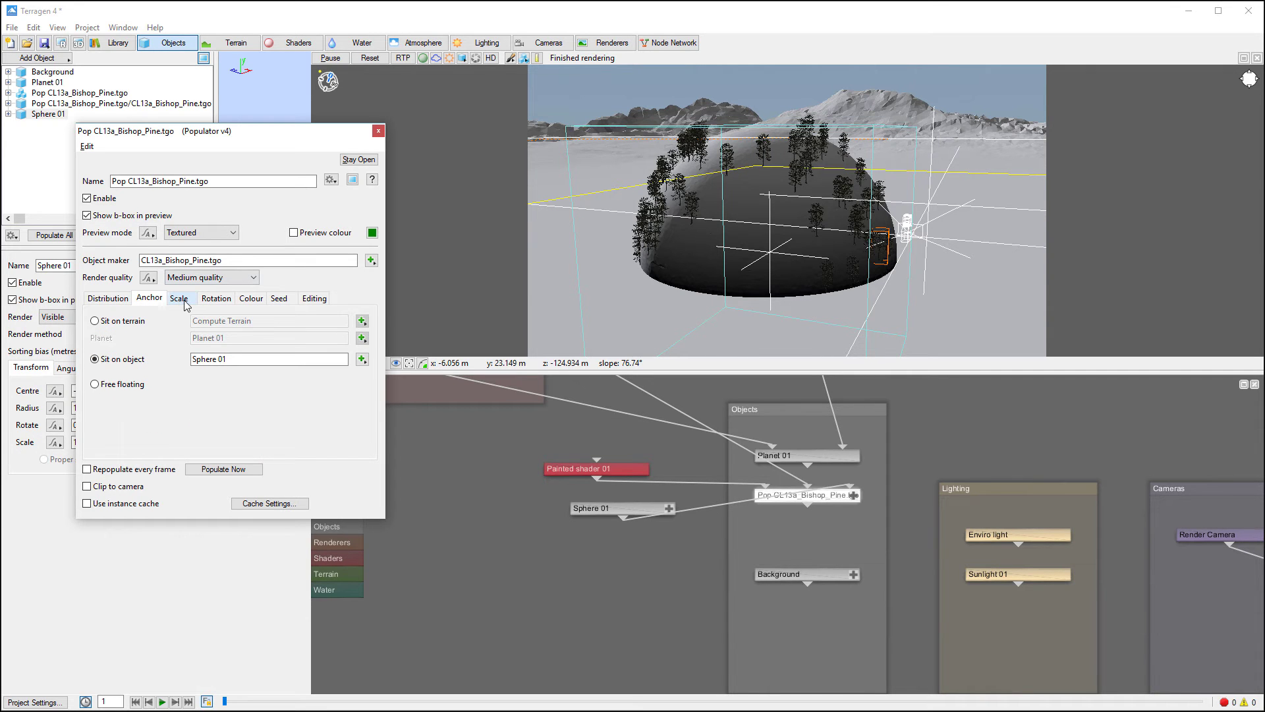
click(109, 299)
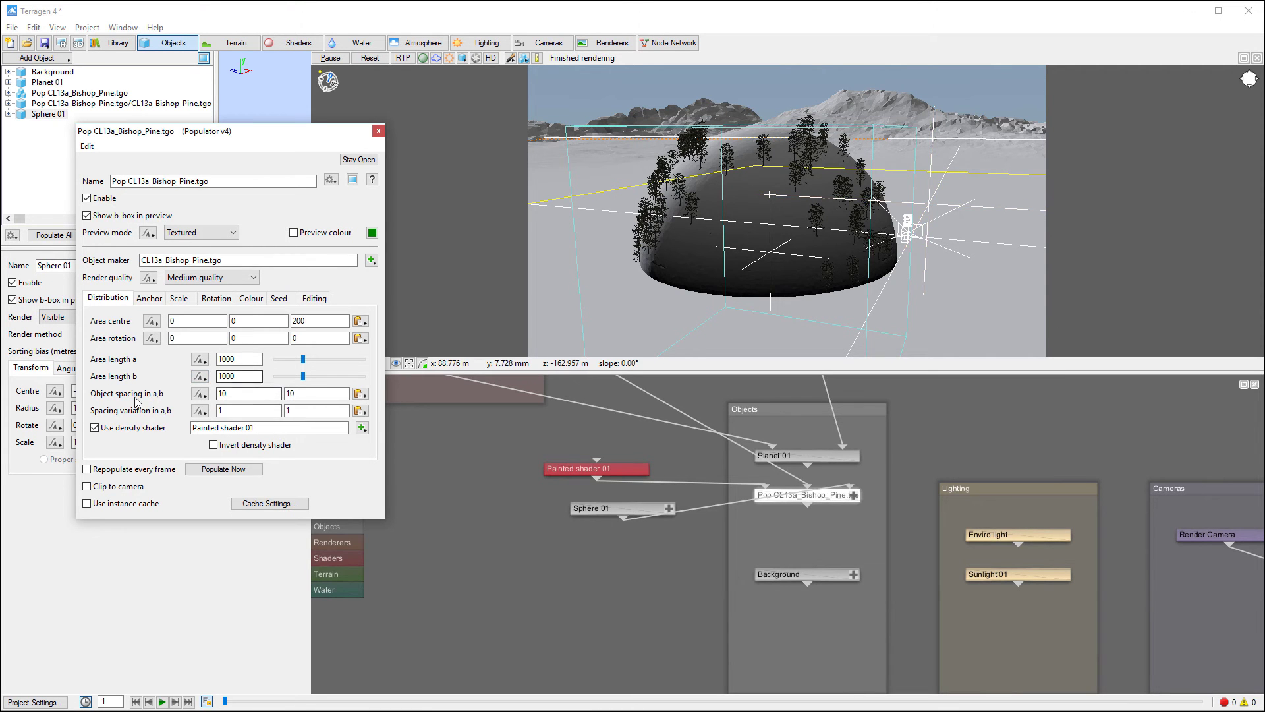
Repopulate the pines with object spacing set to 5 by 5.
drag(247, 391, 188, 396)
text(5)
double_click(289, 393)
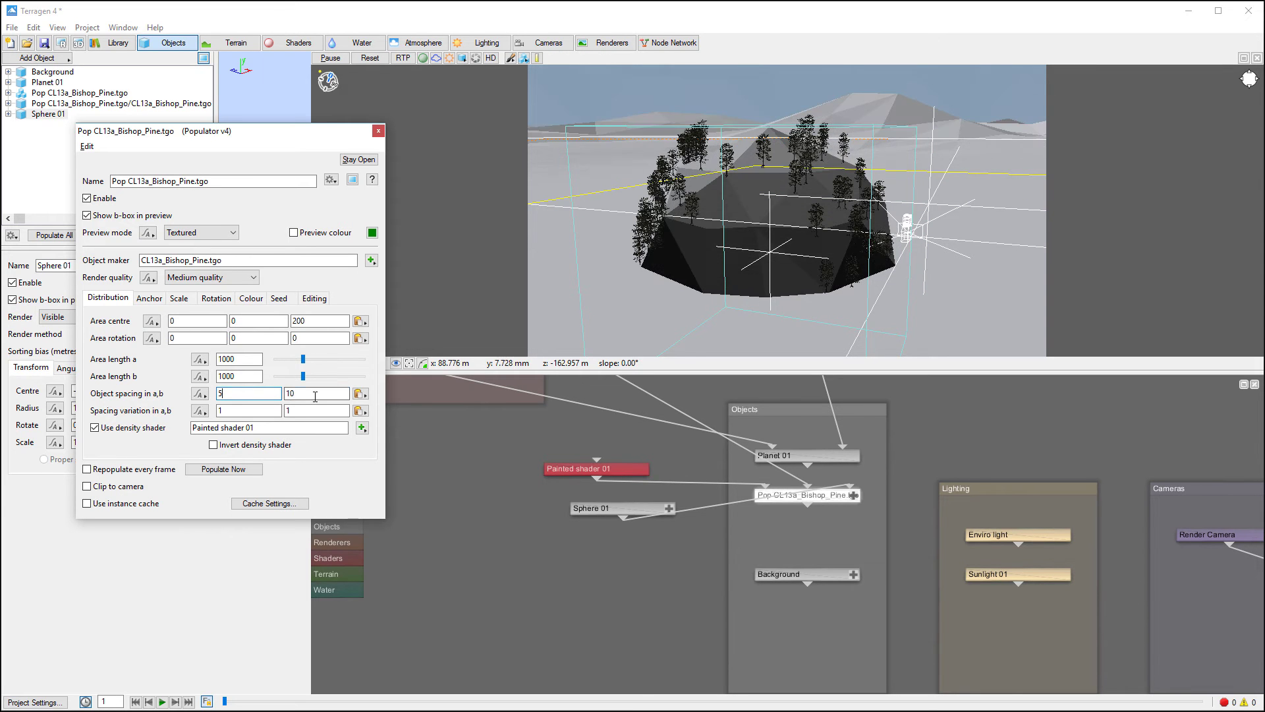
text(5)
click(223, 469)
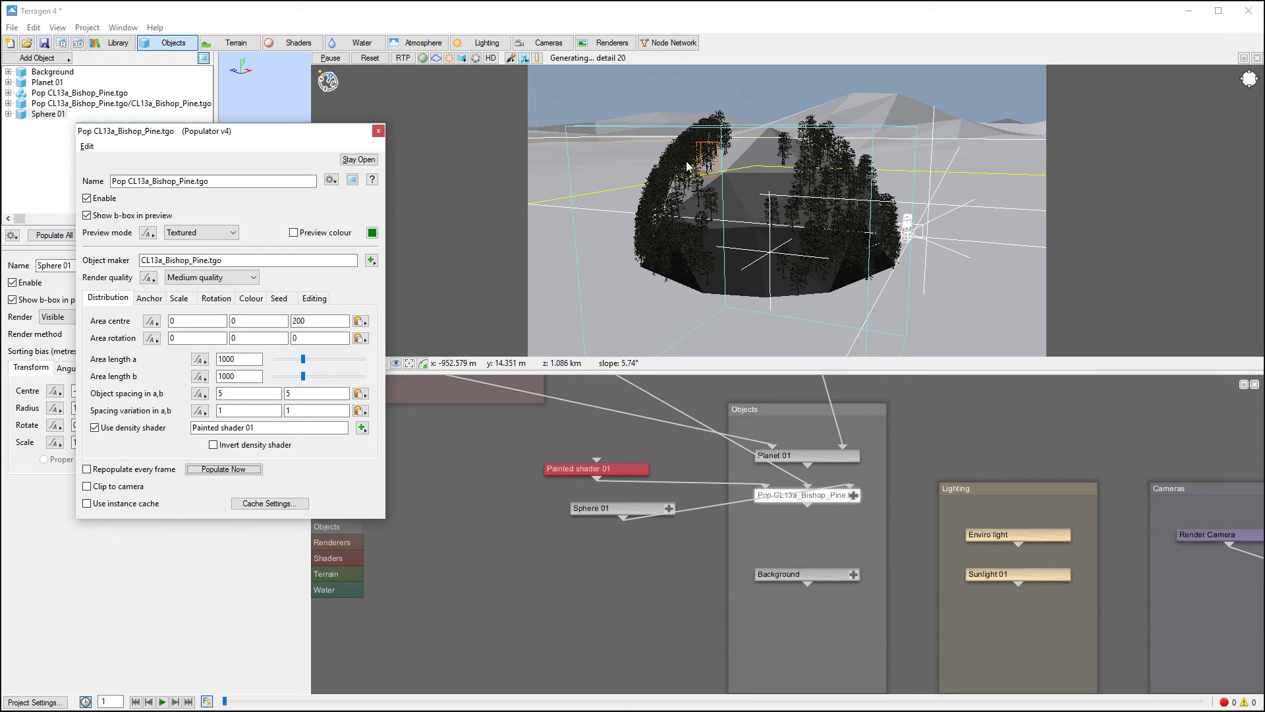
Return the object spacing to 10 by 10 and repopulate the pines.
double_click(265, 393)
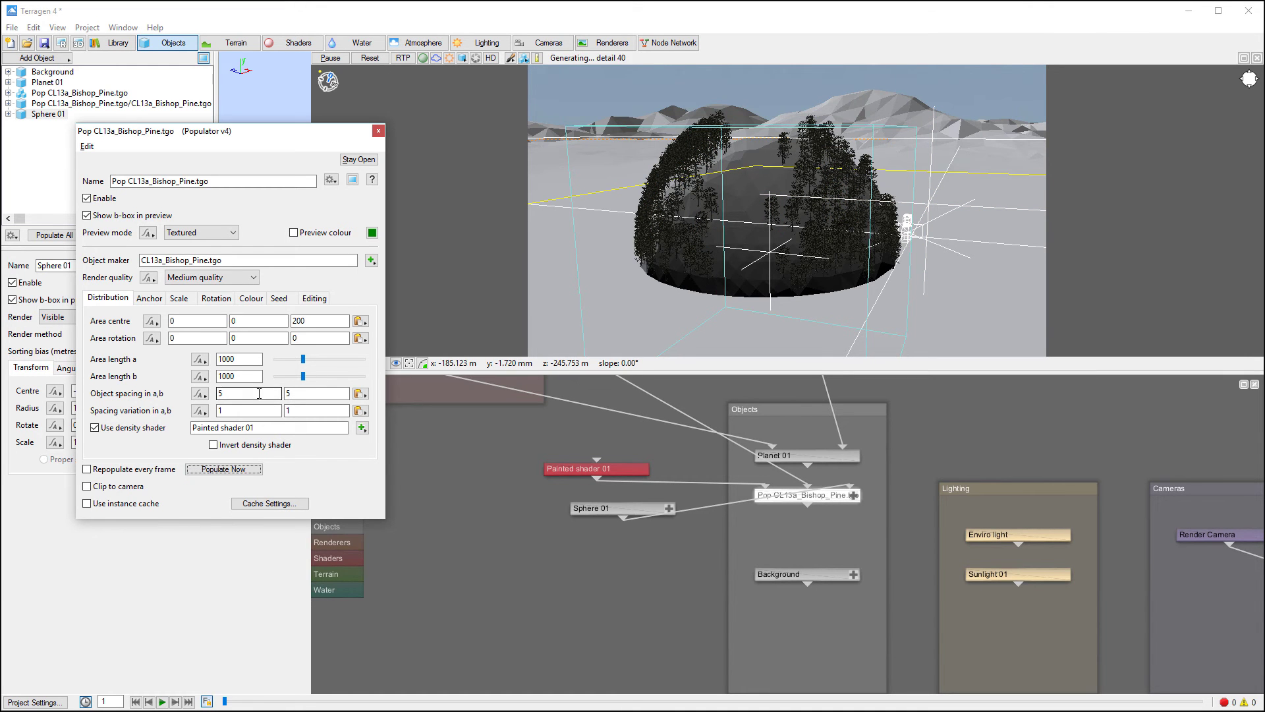
text(10)
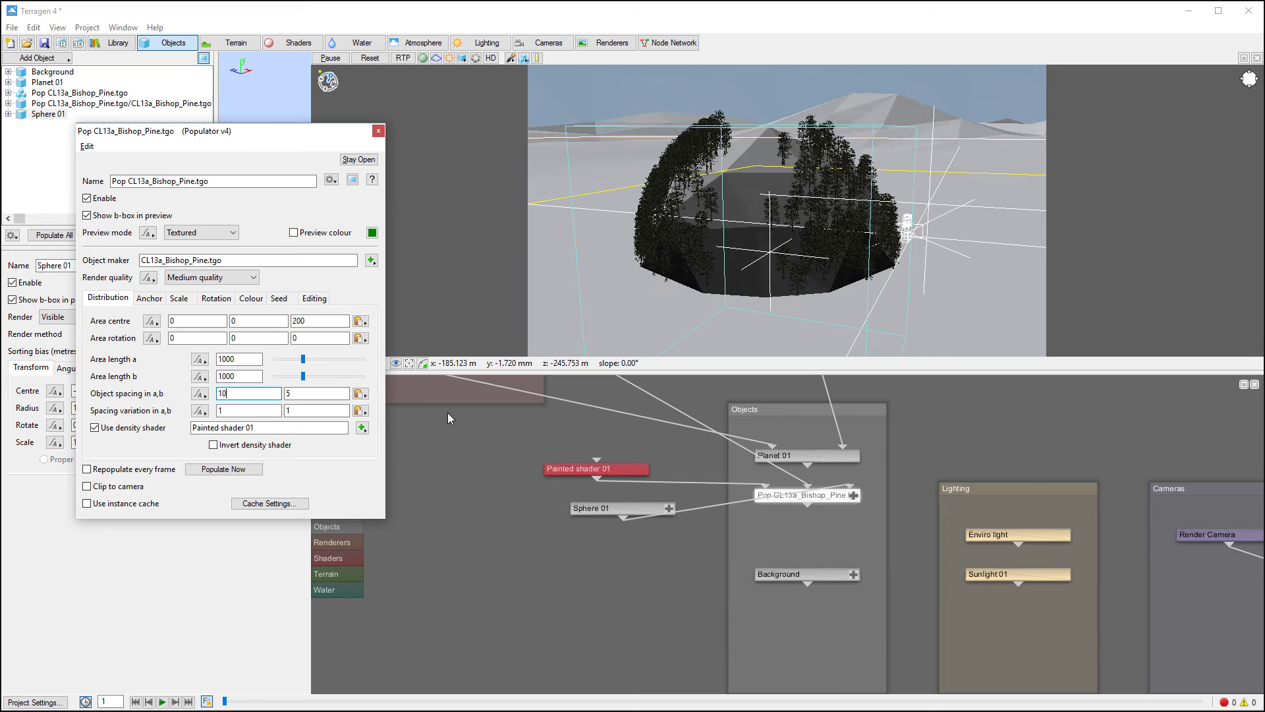
key(Tab)
text(10)
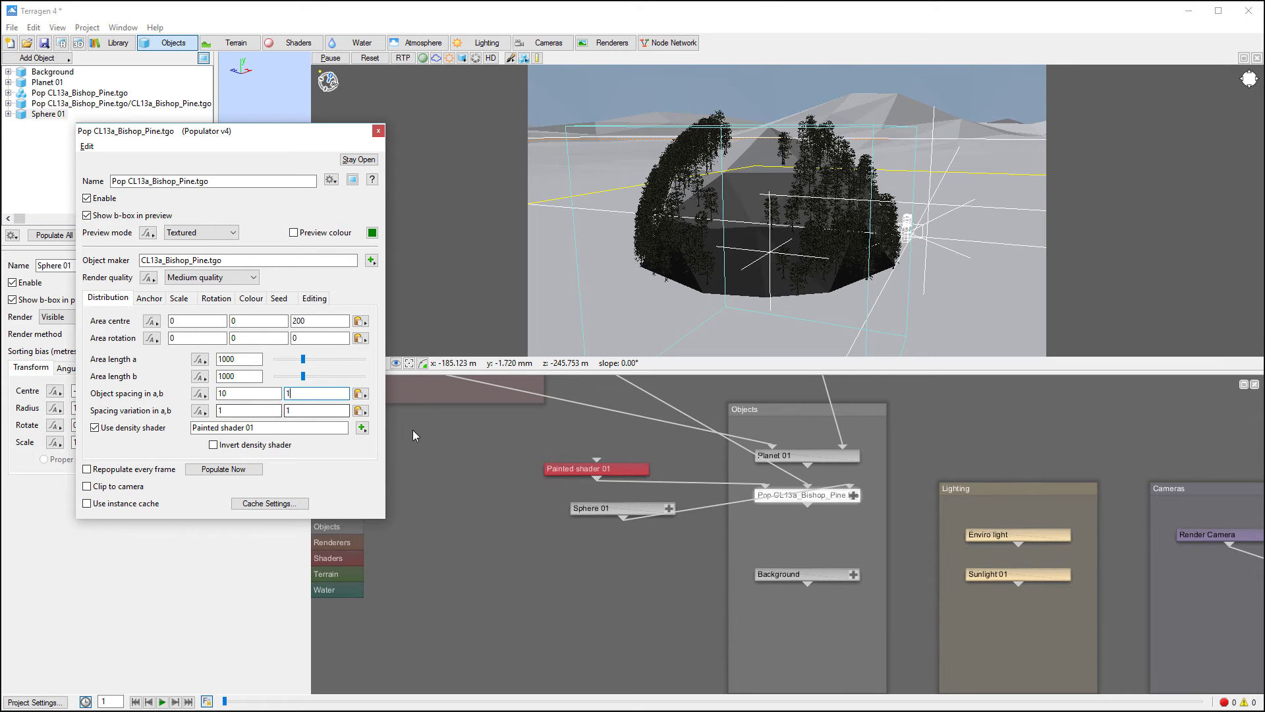
click(224, 469)
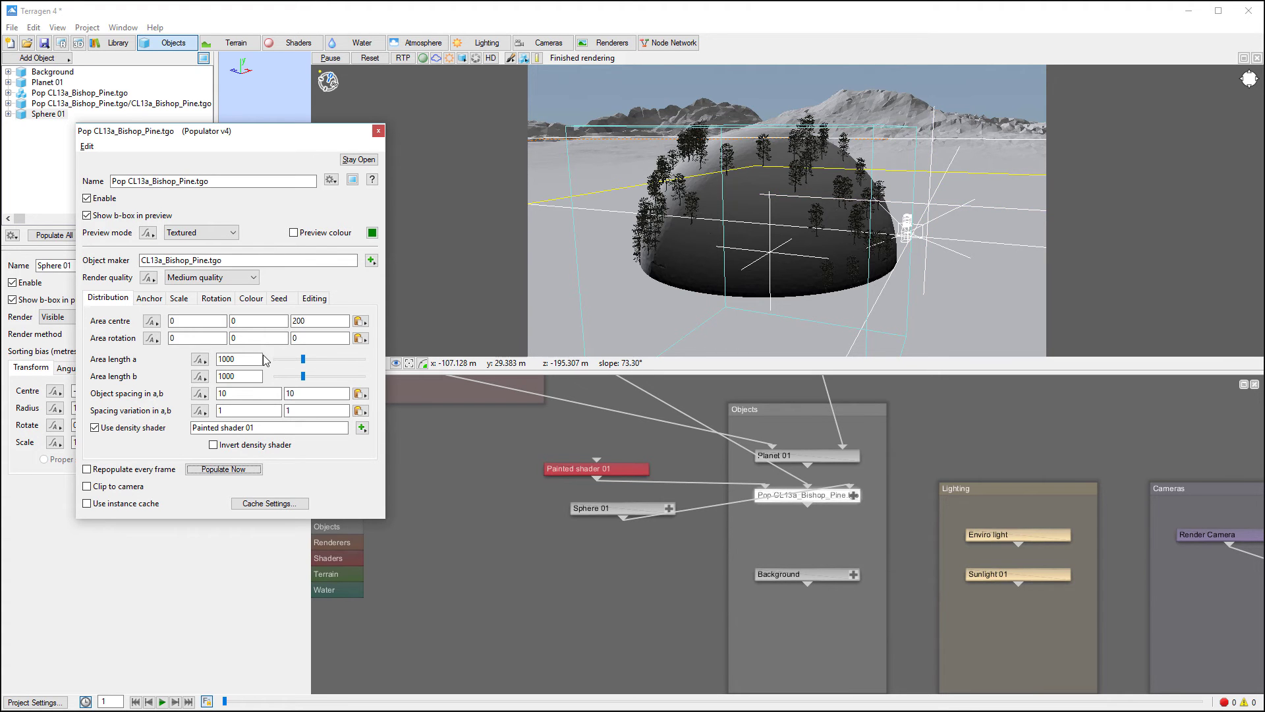
Check the Anchor tab shows Sit on object Sphere 01, then show the Scale settings.
click(148, 298)
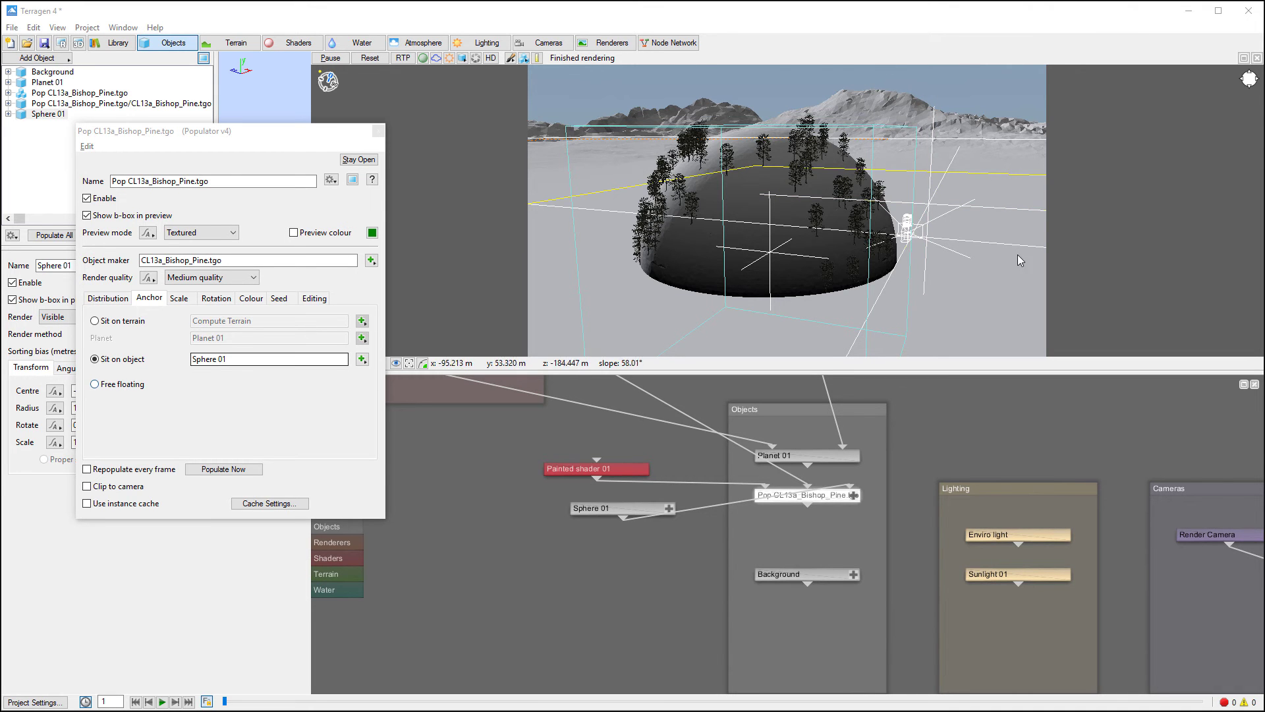
click(179, 298)
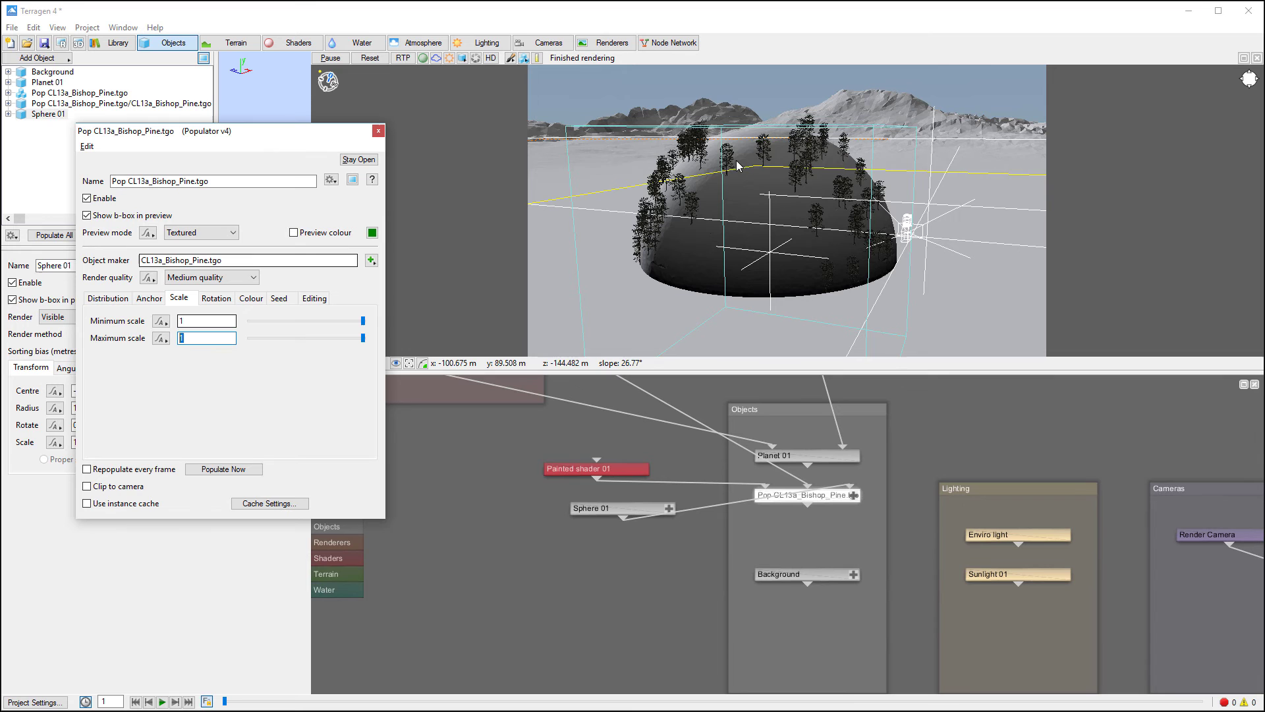
Set minimum scale 0.5 and maximum scale 2, then repopulate the pines.
click(185, 321)
text(0.5)
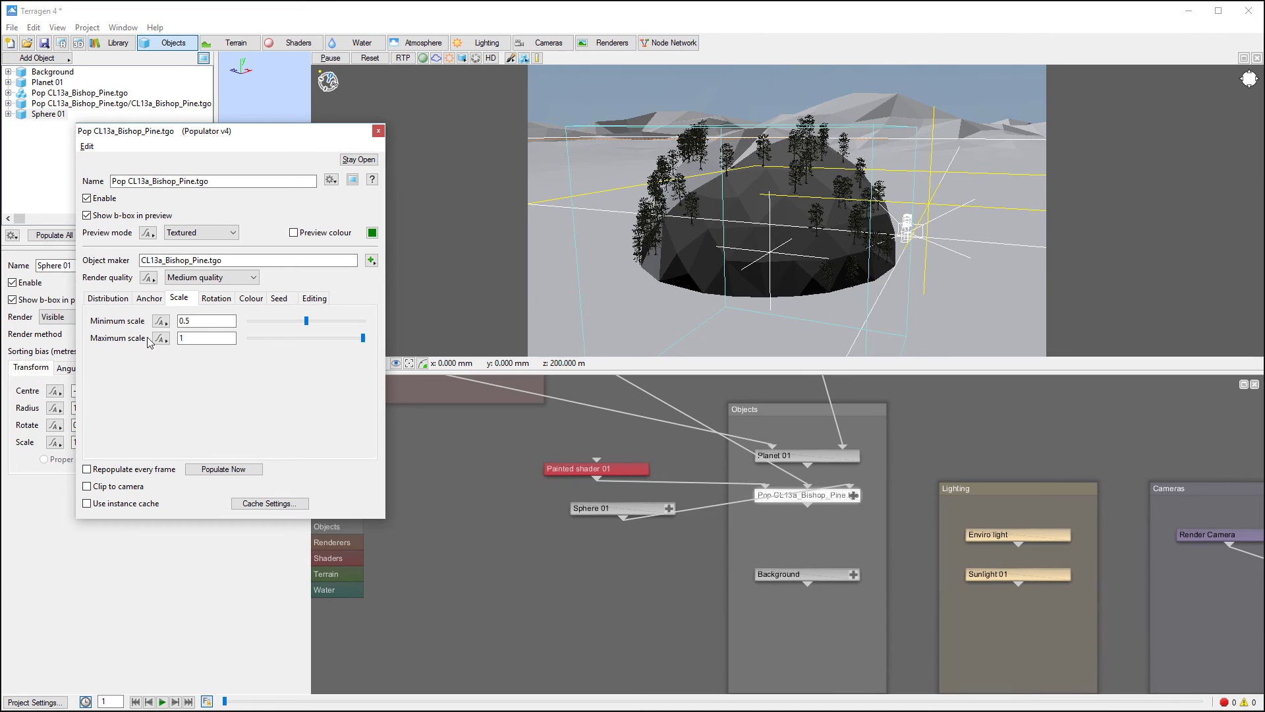
click(192, 339)
text(2)
click(223, 468)
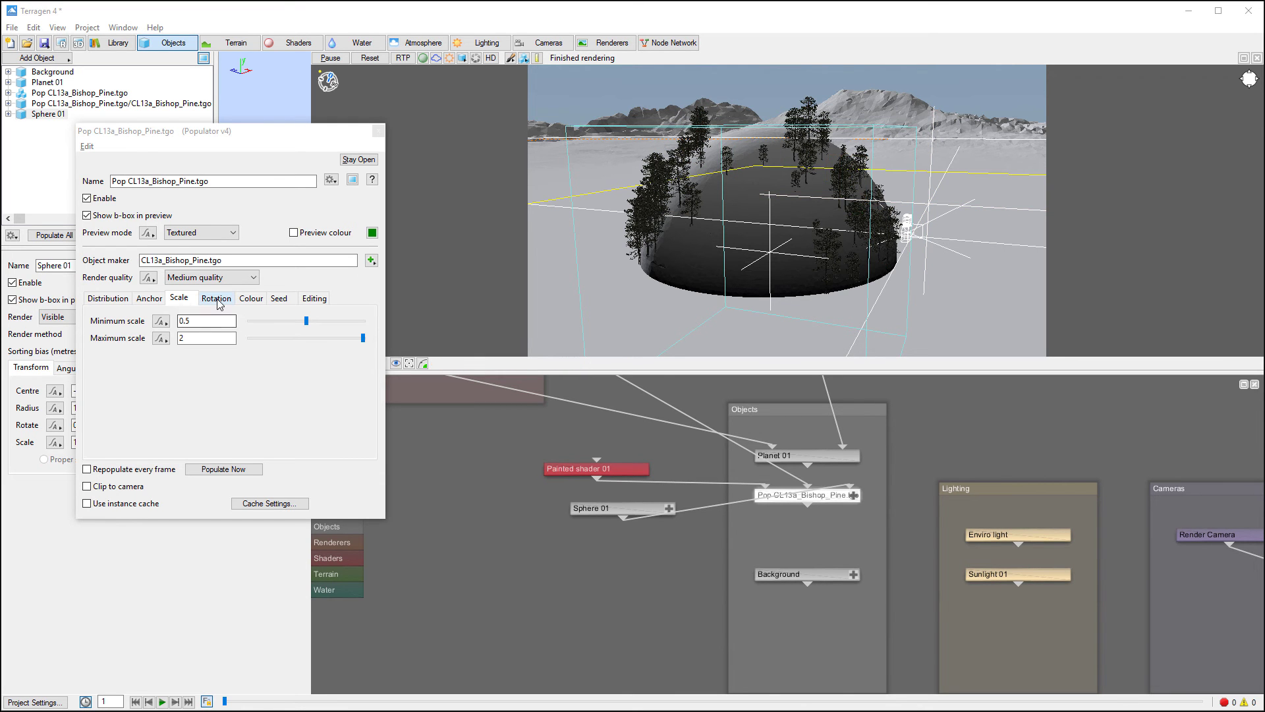
Enable Lean to terrain/object normal in the Rotation tab and repopulate the pines.
click(217, 299)
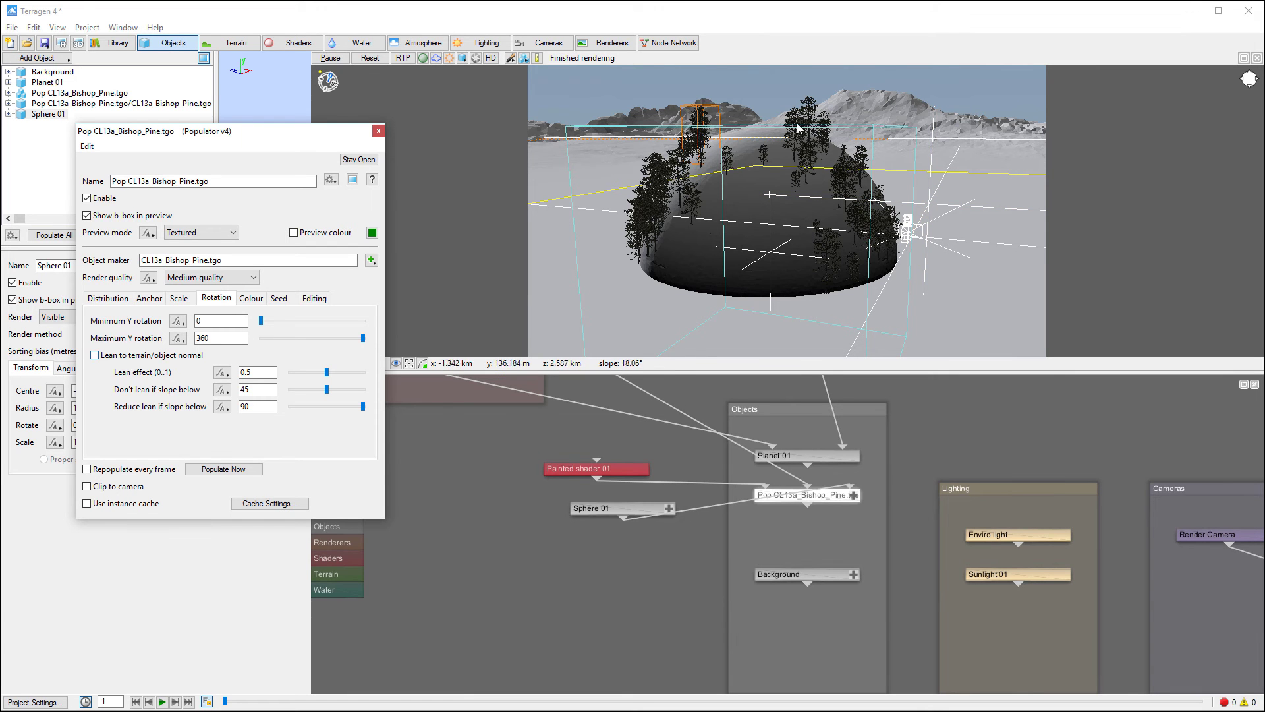
click(95, 355)
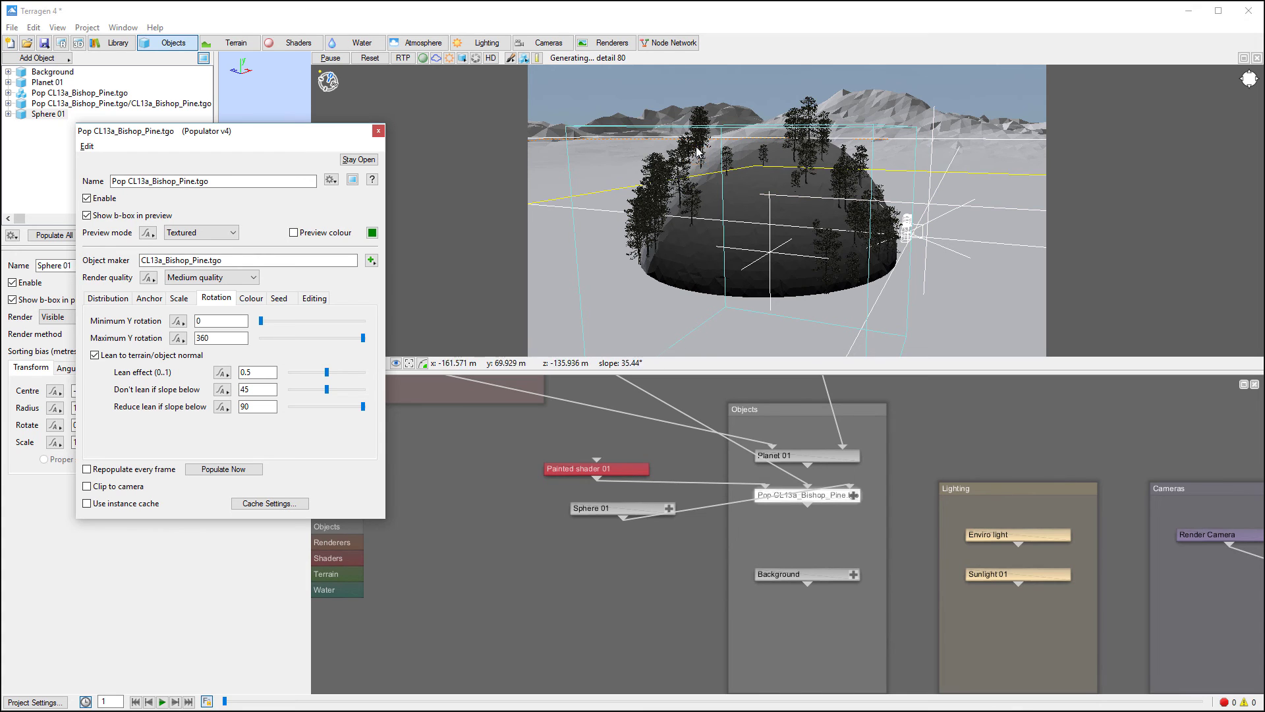
click(223, 468)
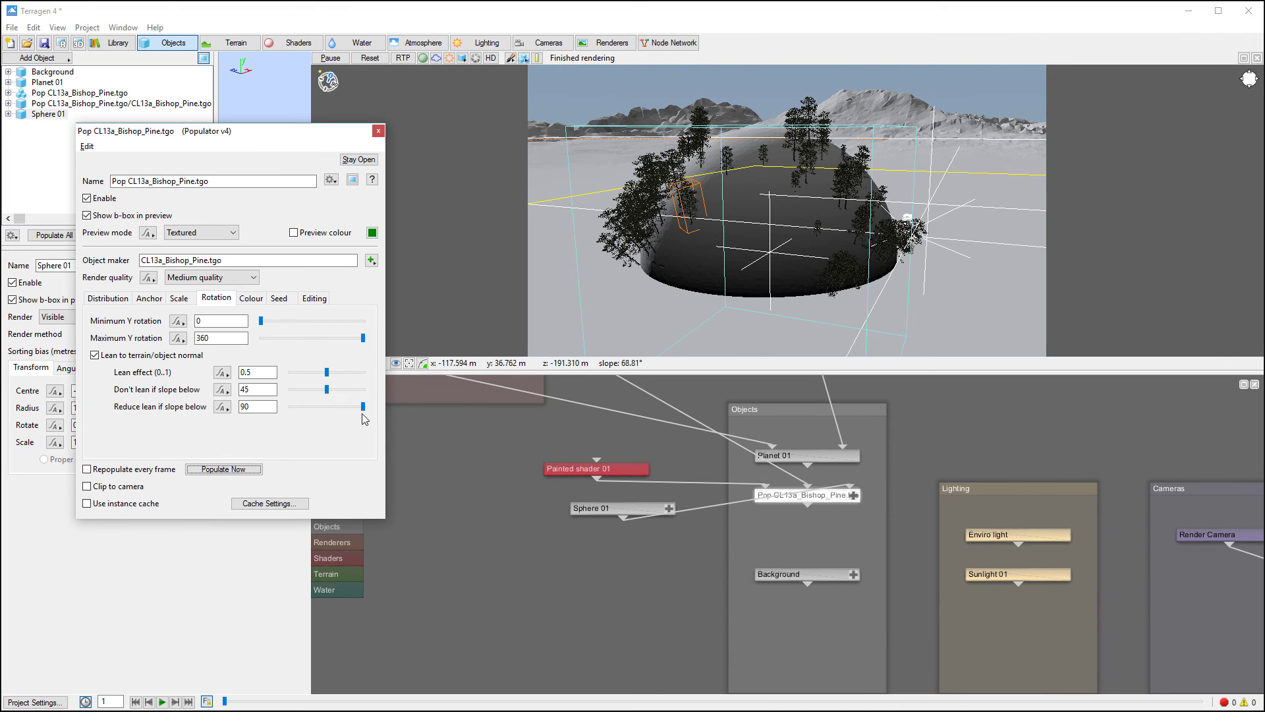
Lower the Don't lean threshold, try lean effect 1, then weaken it to about 0.425.
drag(327, 389, 256, 390)
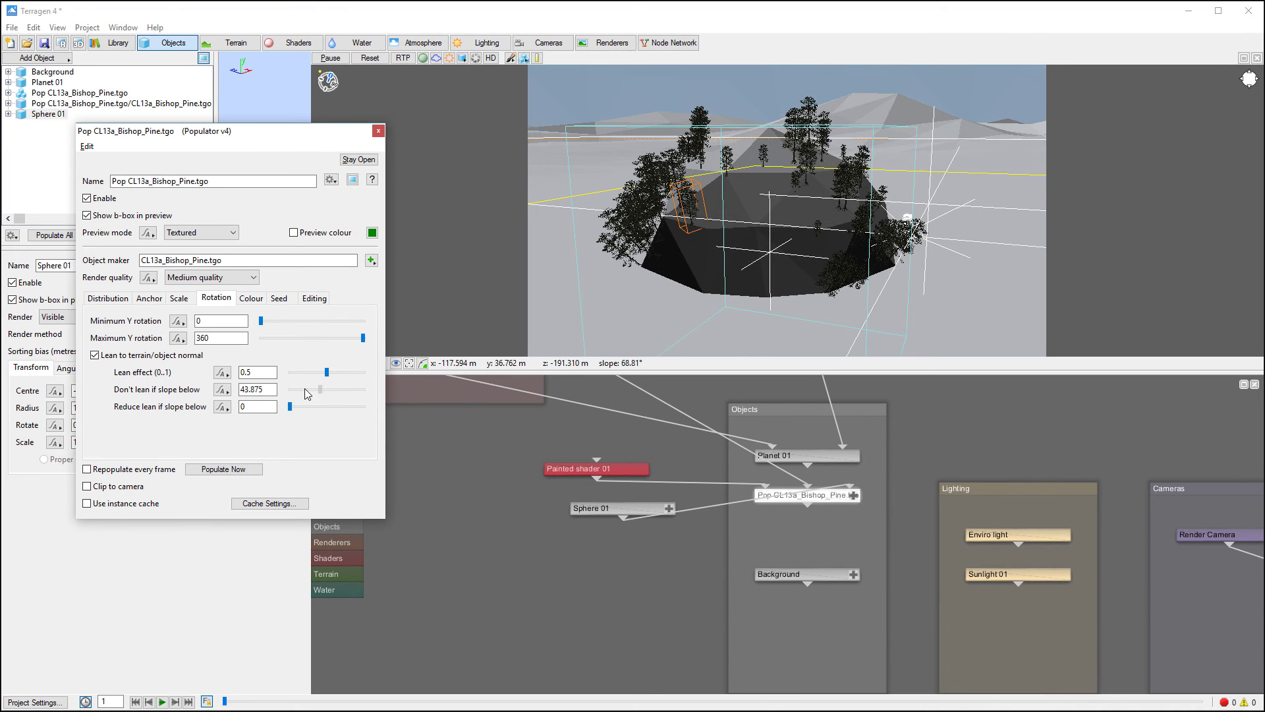
click(224, 470)
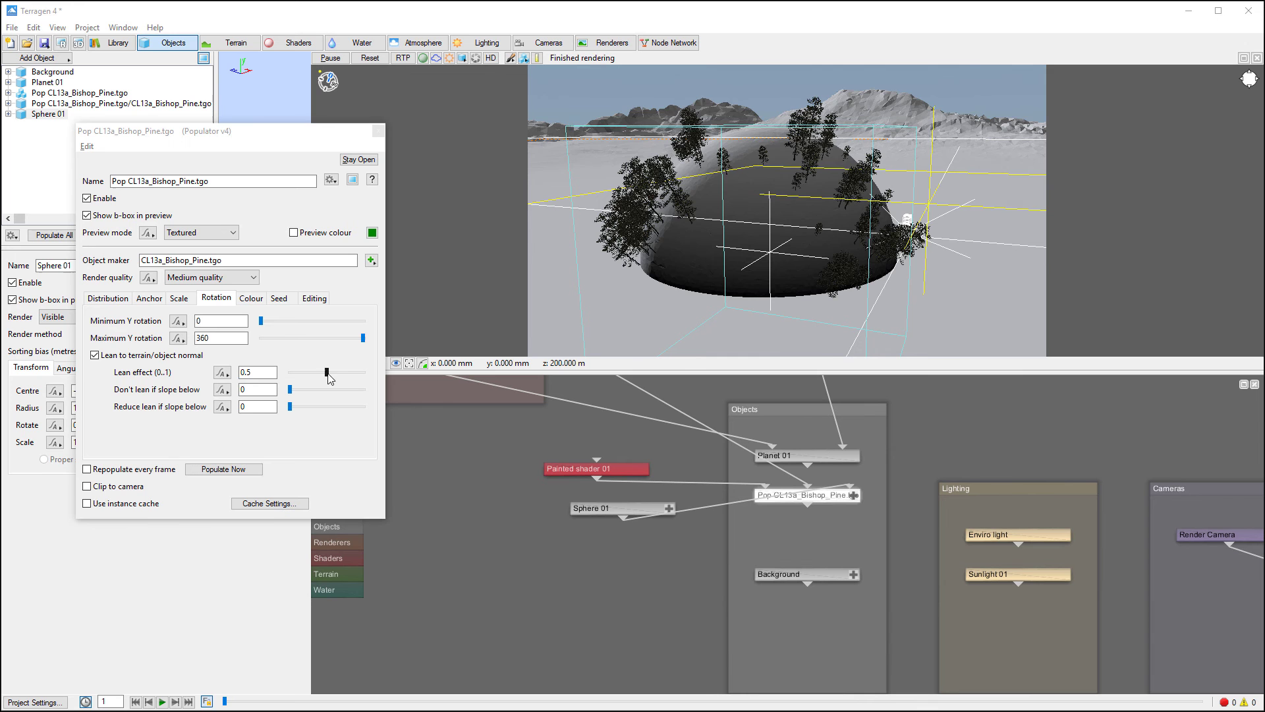
drag(327, 373, 363, 372)
click(210, 469)
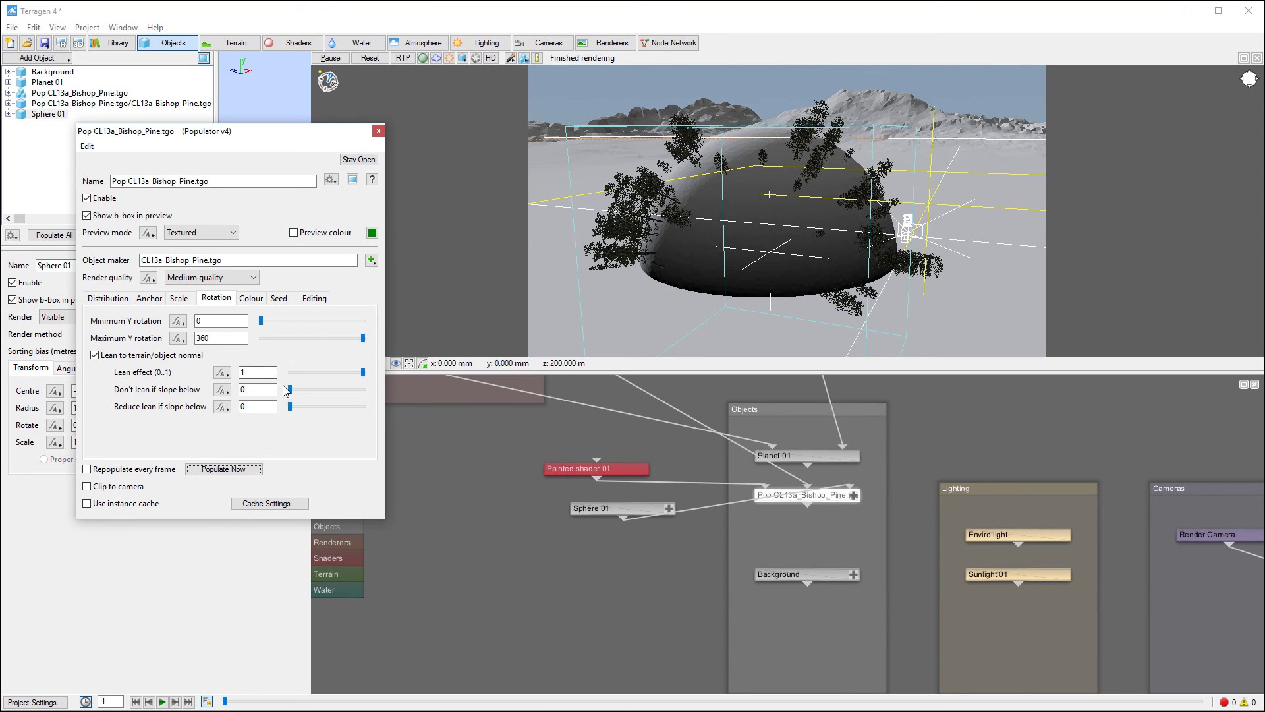
drag(364, 373, 371, 406)
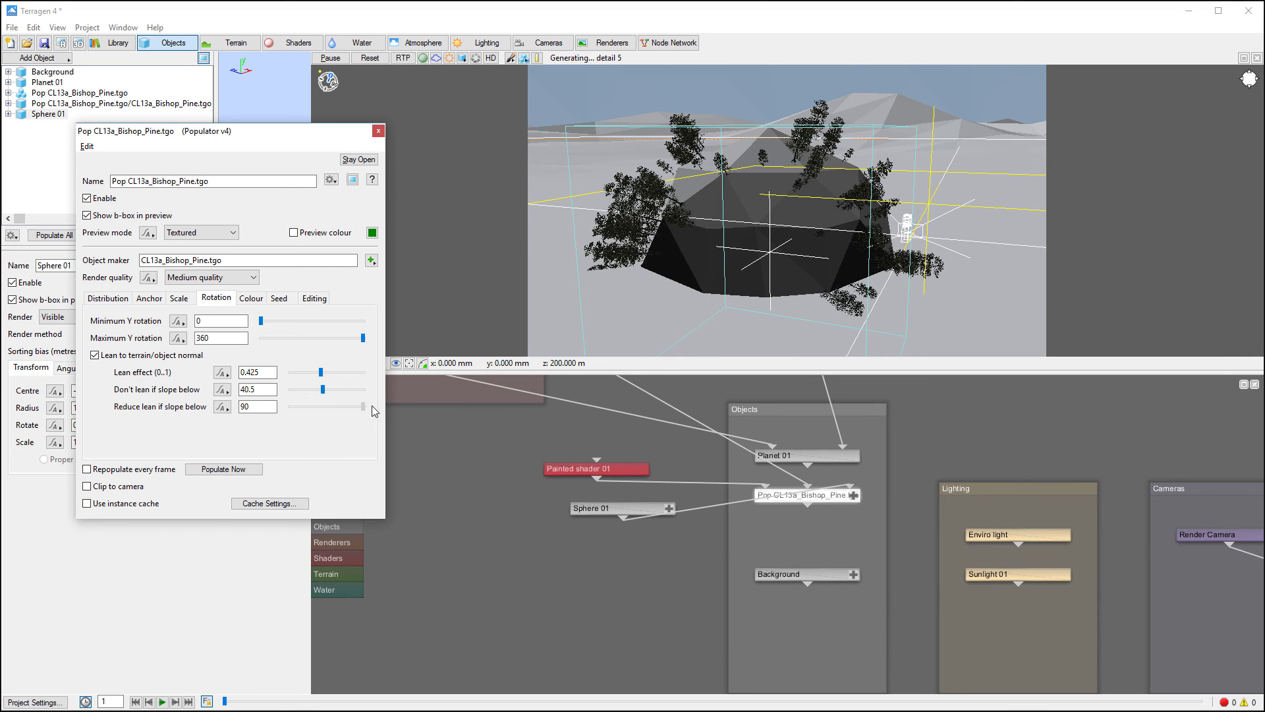
Repopulate the pines with lean 0.425, no lean below slope 40.5, reduced lean below 90.
click(223, 469)
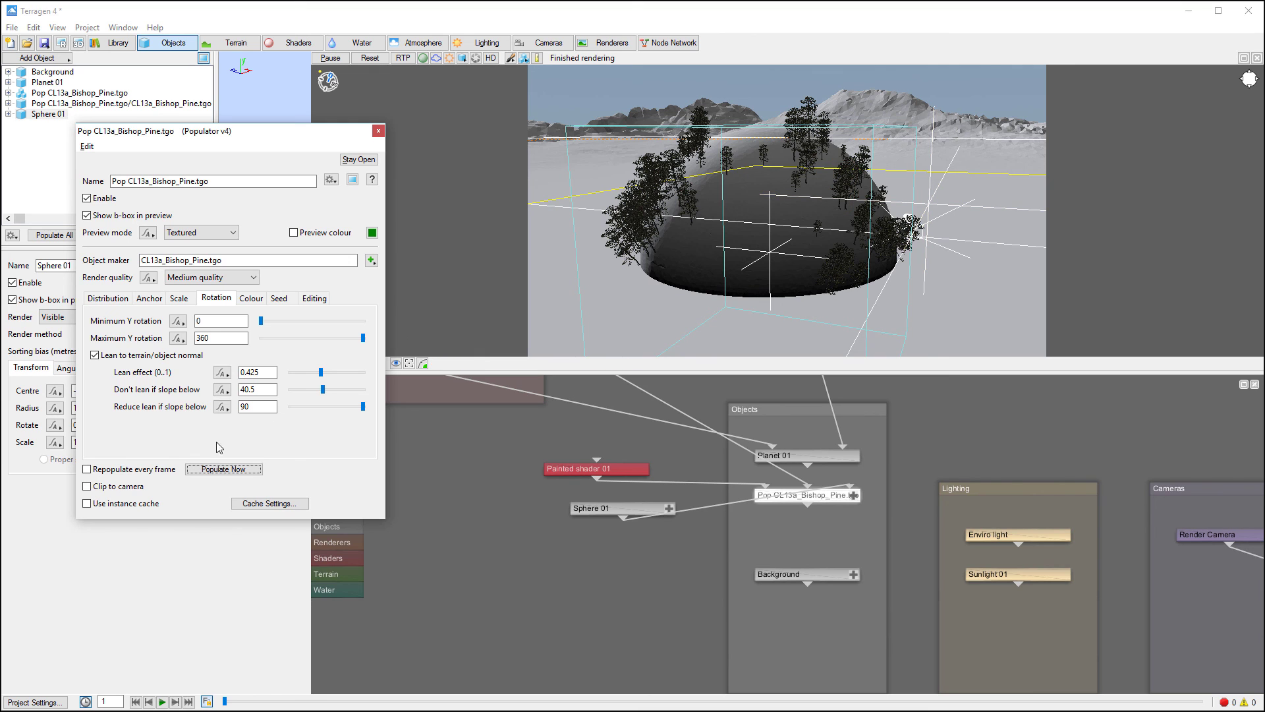
Review the pine population's colour tint options, then its seed setting of 15281.
click(251, 298)
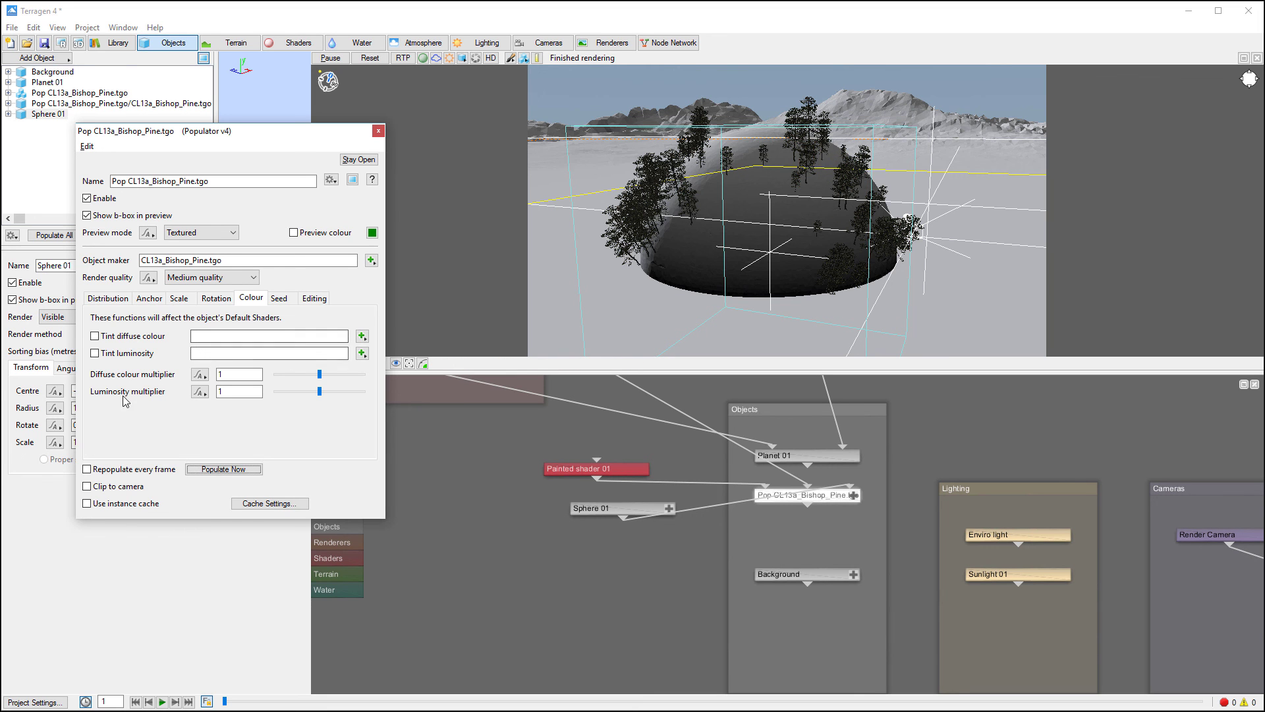
click(280, 298)
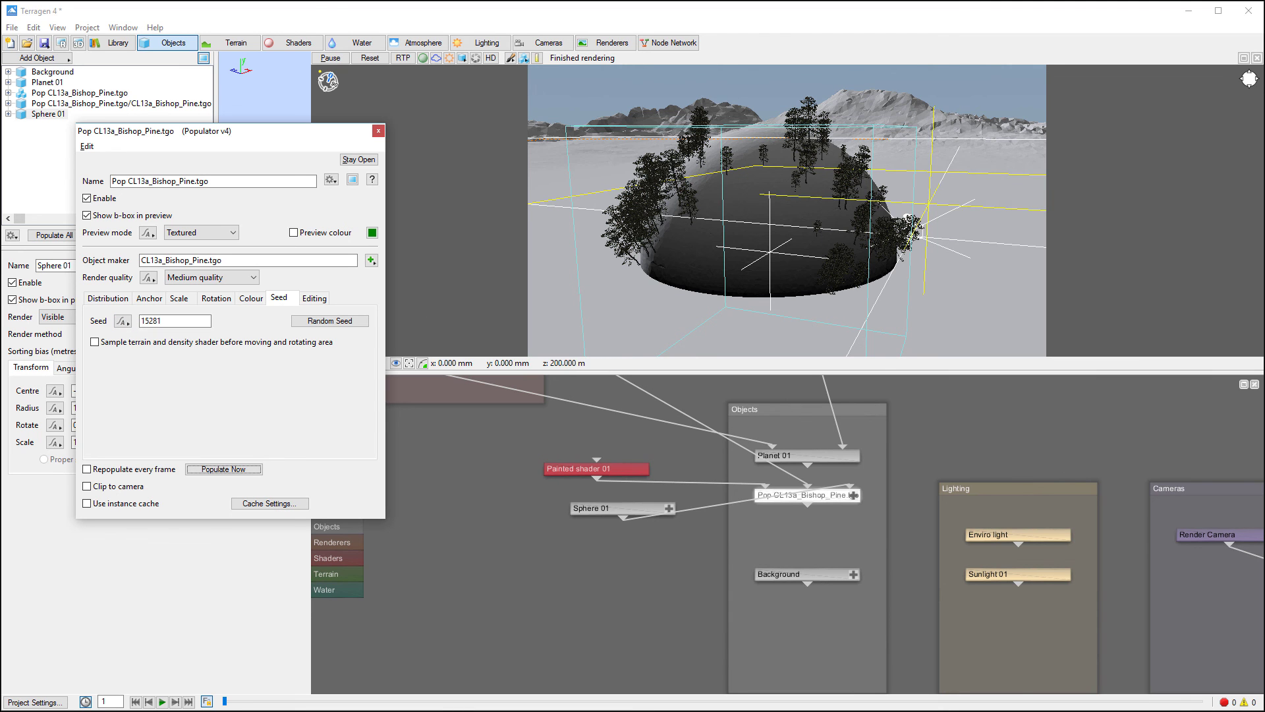
click(409, 343)
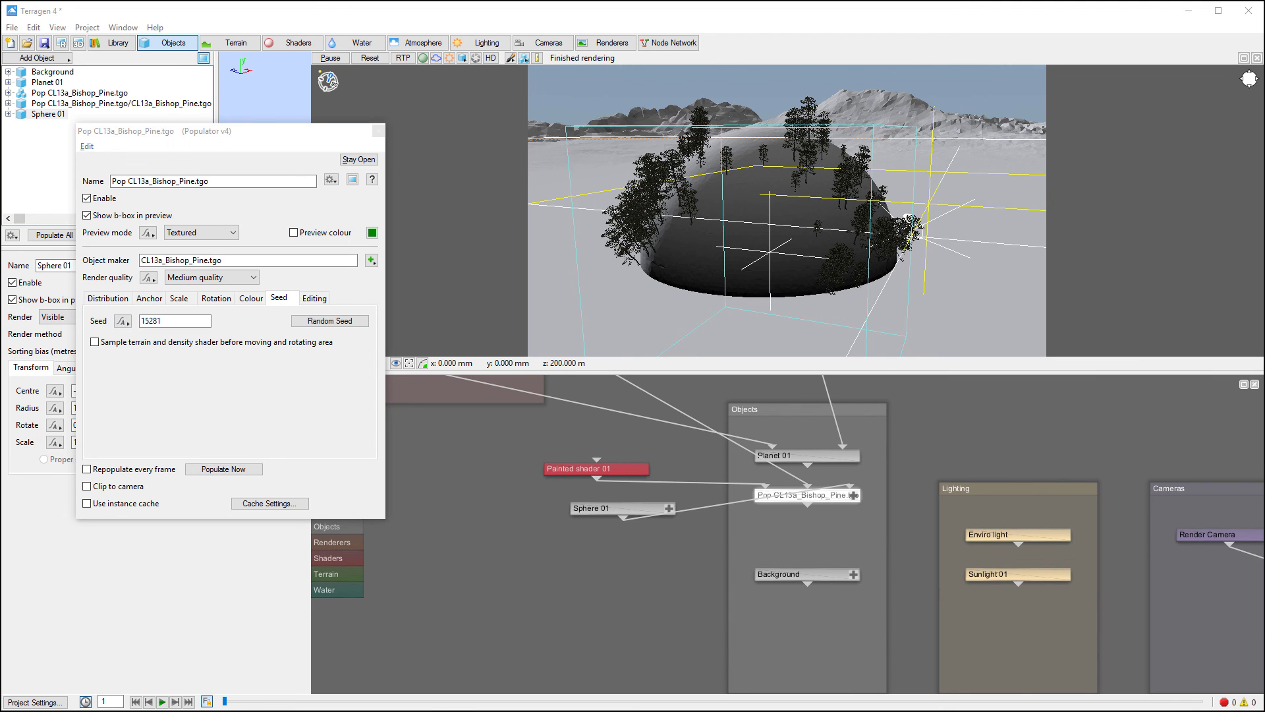
Confirm the population's 67 instances under Editing, then close the Populator window.
click(317, 298)
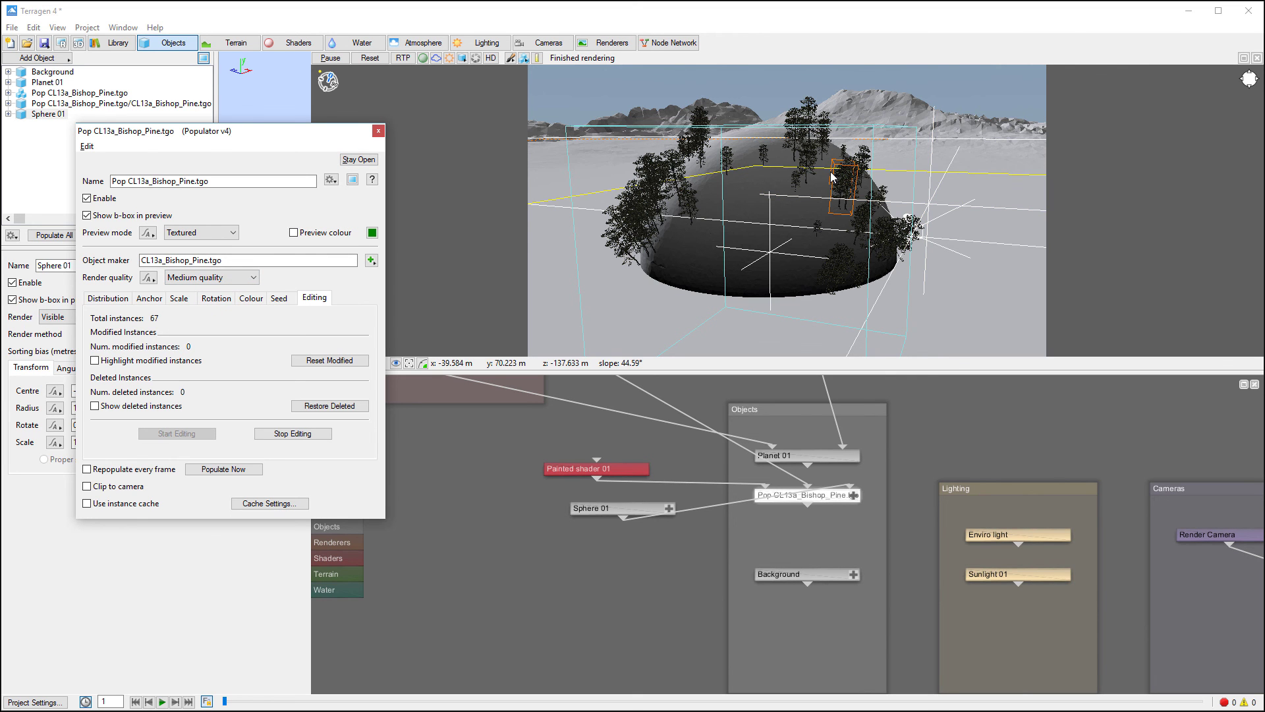
click(378, 130)
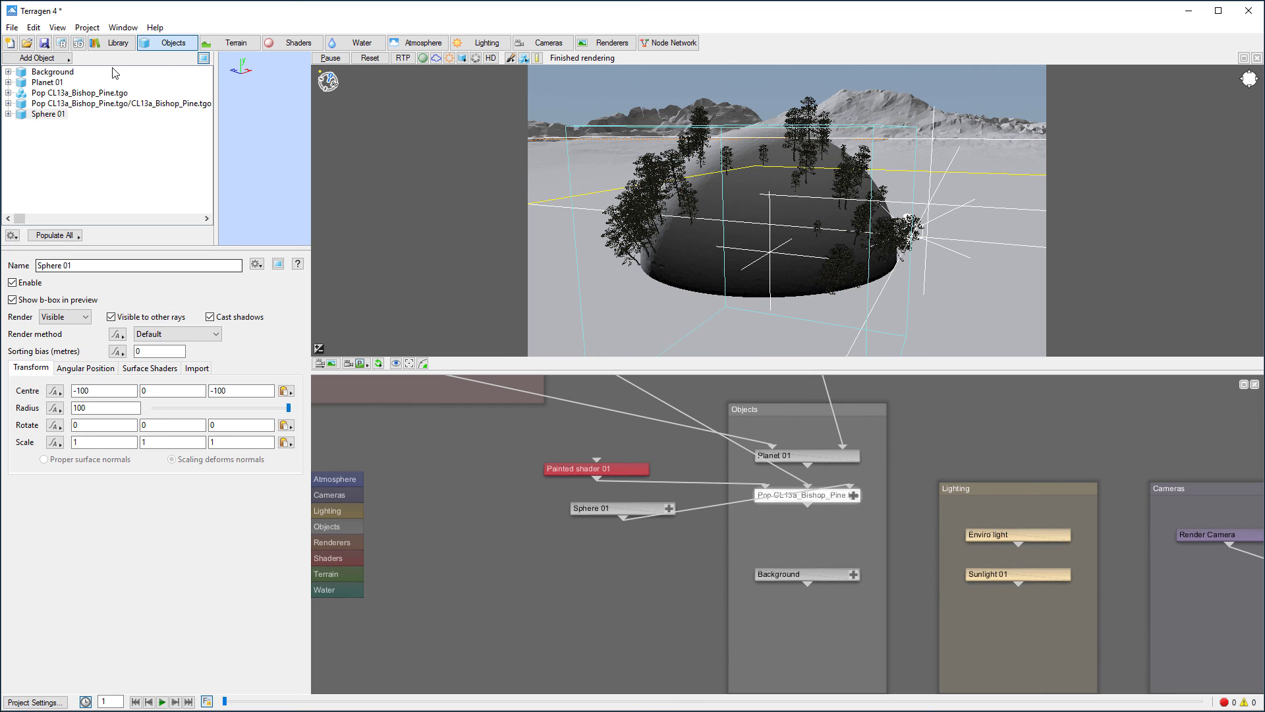
Stop instance editing on the Pop CL13a_Bishop_Pine.tgo population.
double_click(82, 95)
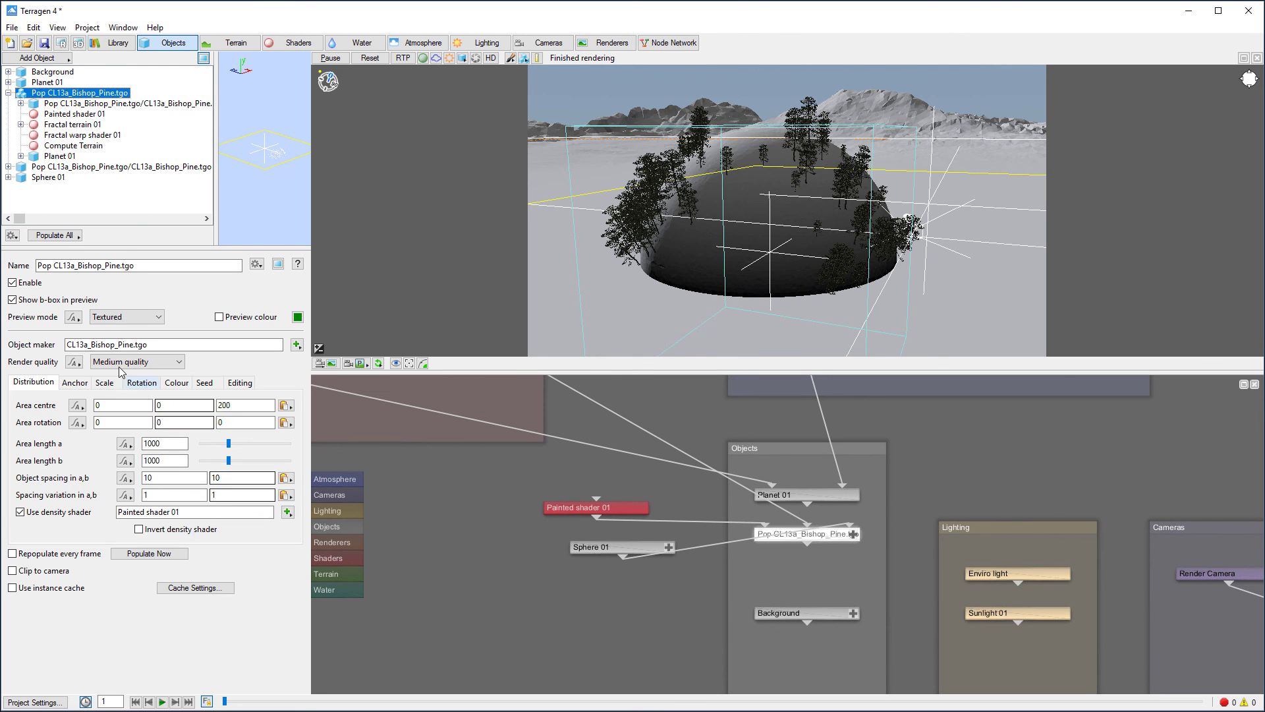
click(239, 384)
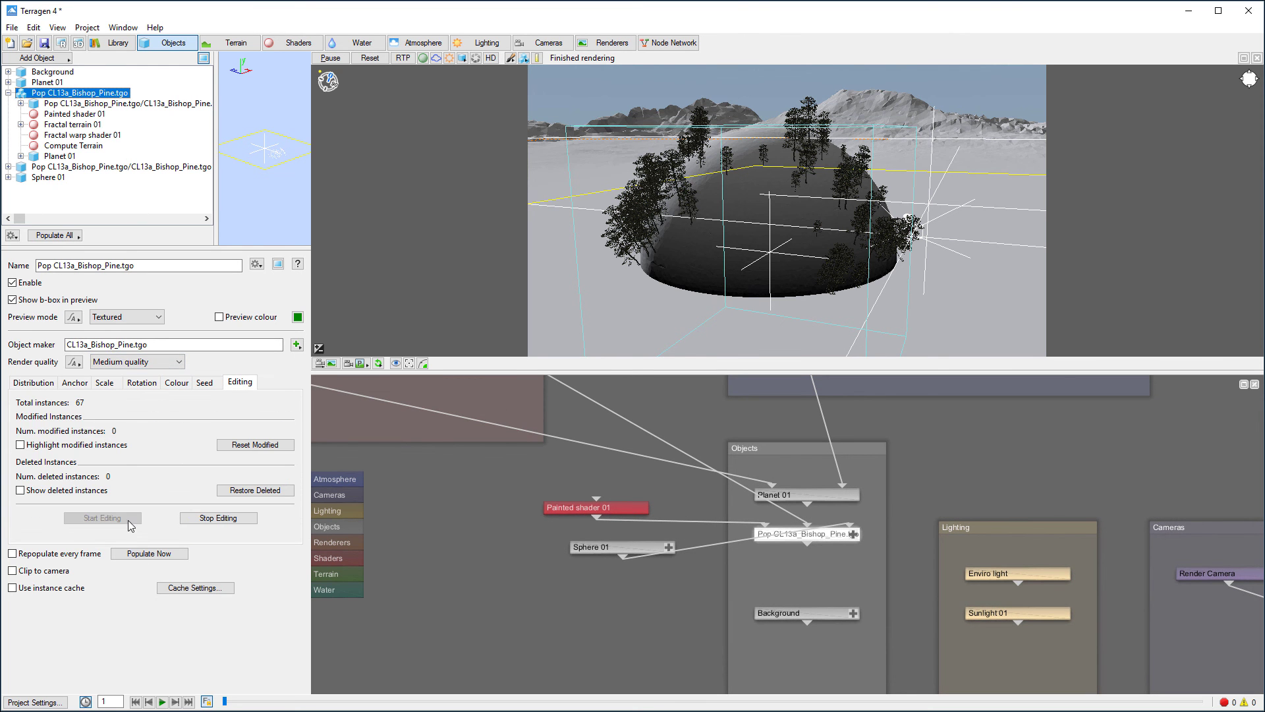
click(217, 518)
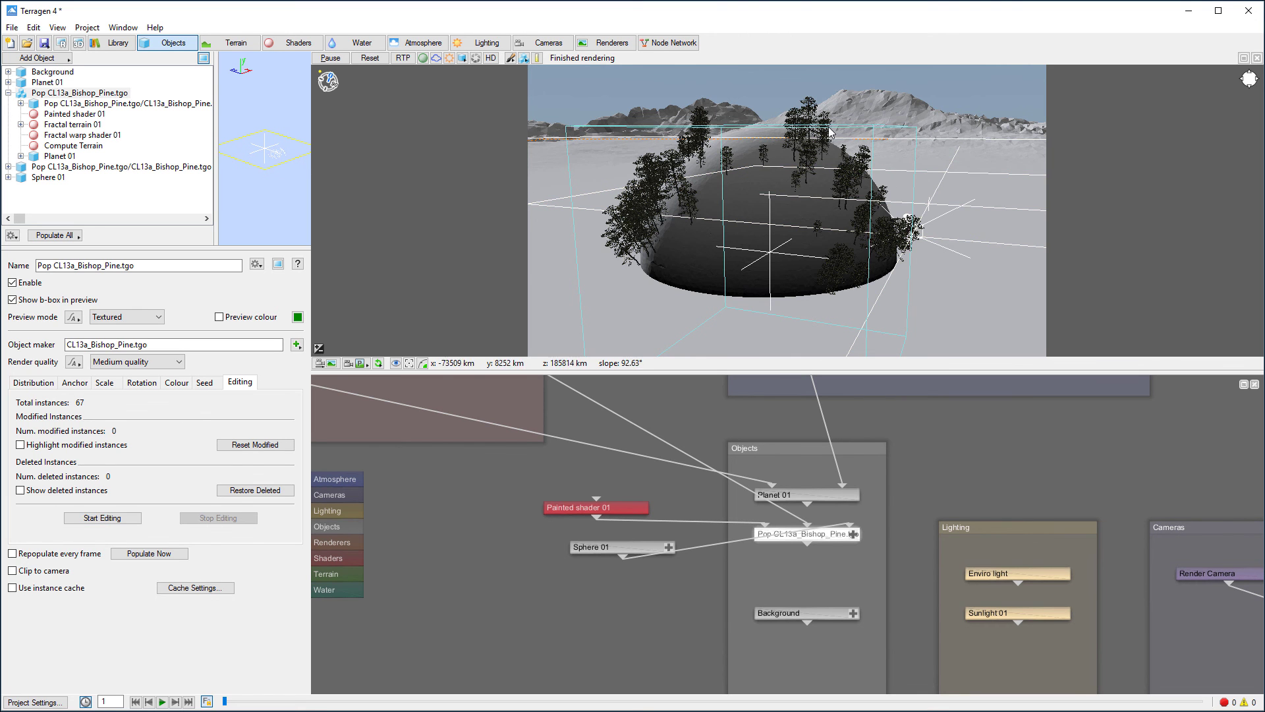